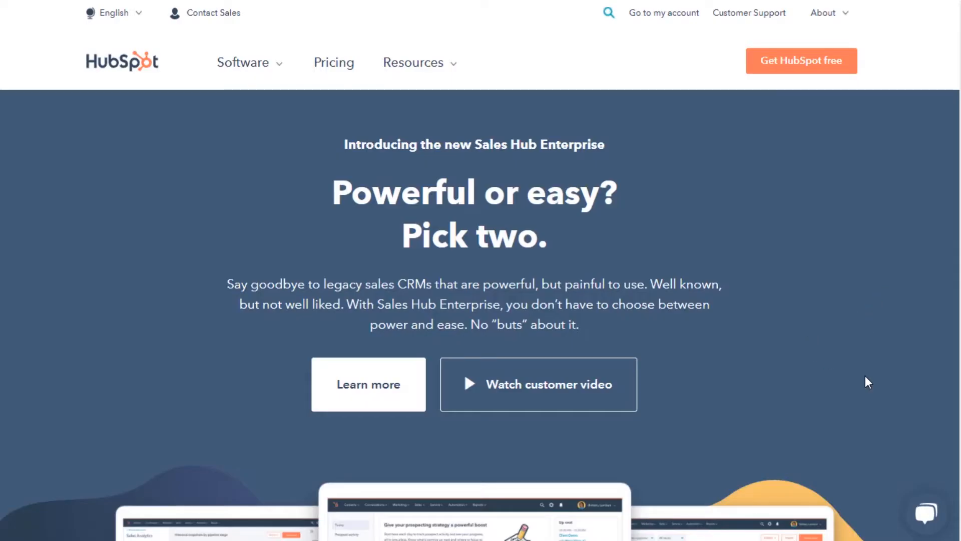
scroll(865, 375, "down", 2)
scroll(865, 375, "up", 2)
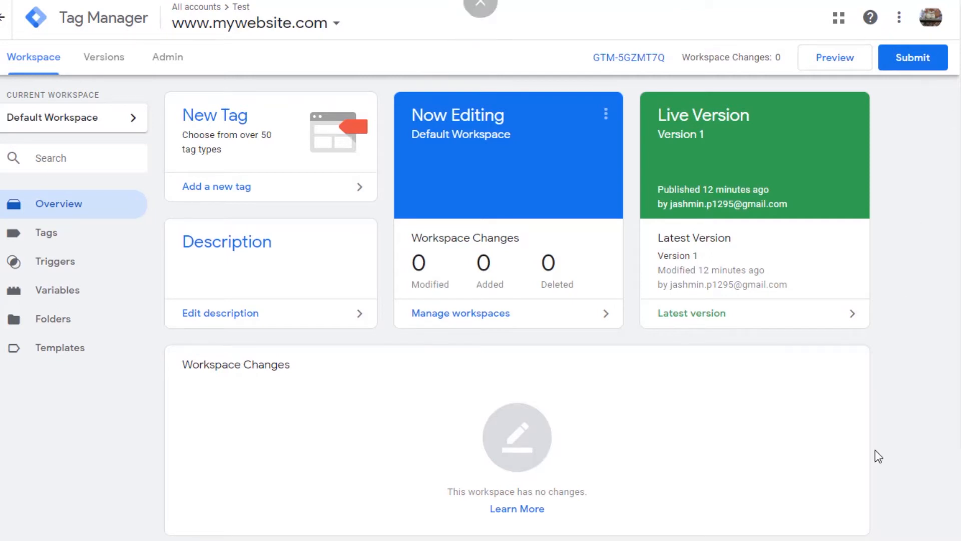
left_click(168, 58)
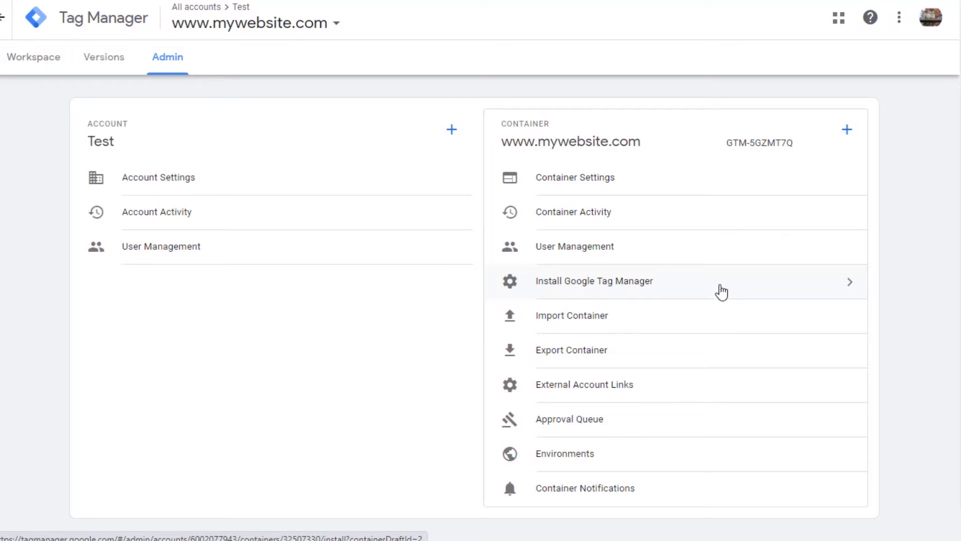
left_click(722, 292)
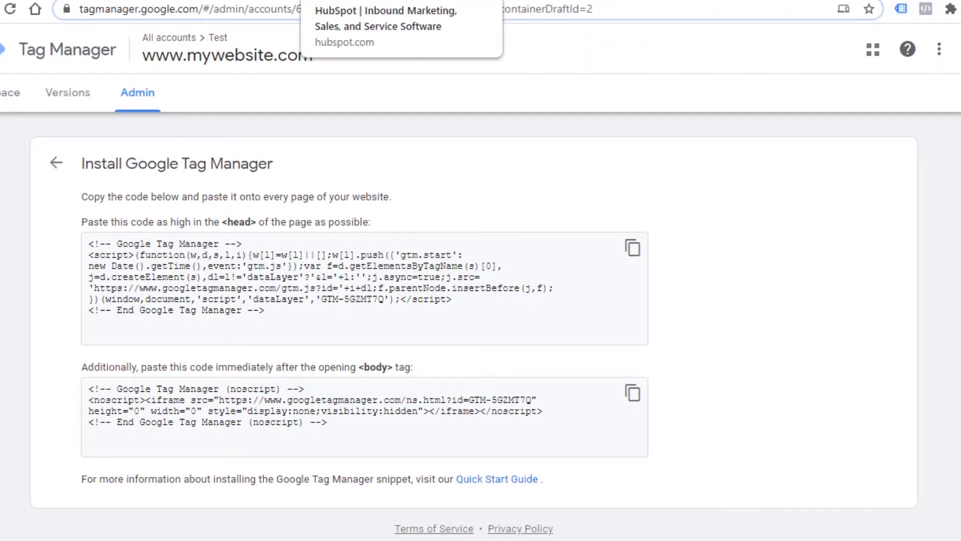
Inspect the HubSpot homepage's installed tags with Google Tag Assistant and look over the free-account sign-up page.
left_click(360, 1)
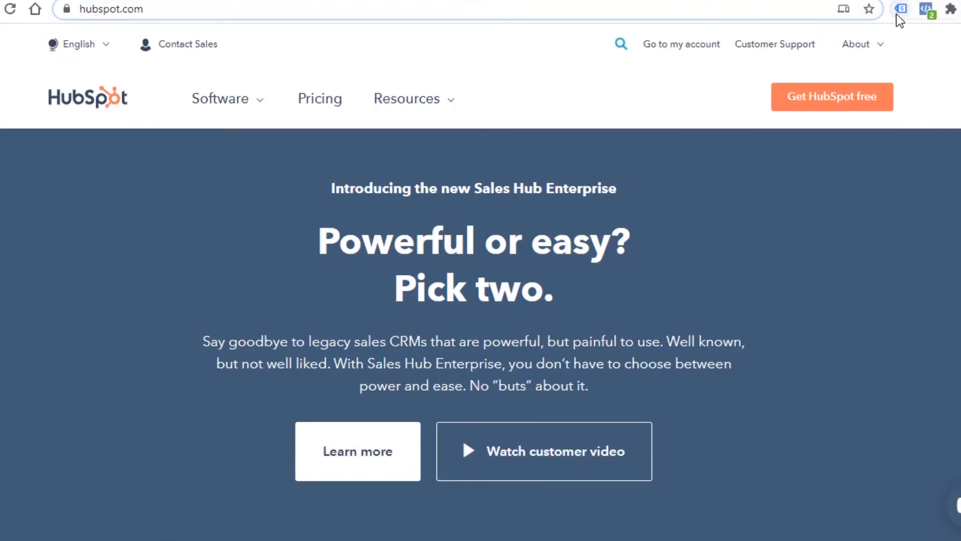
left_click(899, 15)
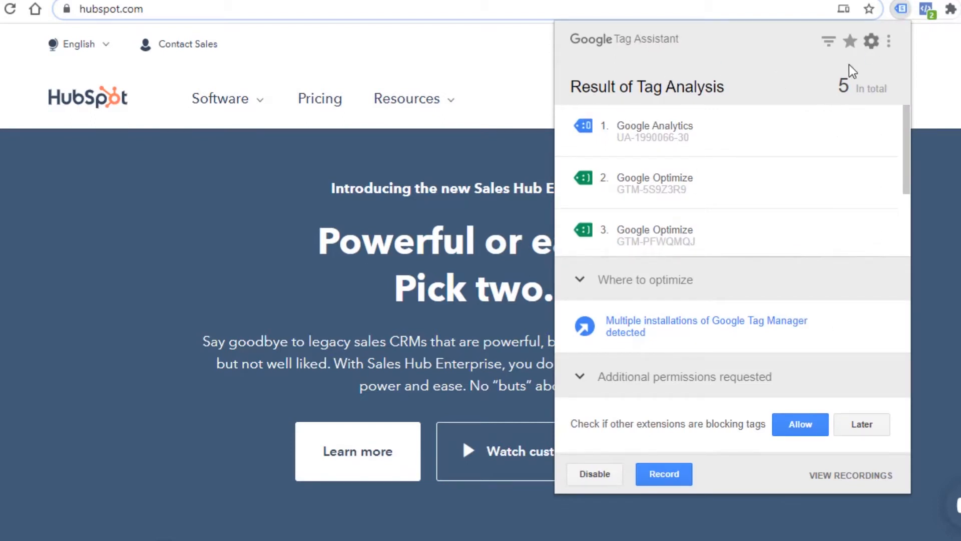
scroll(742, 172, "down", 2)
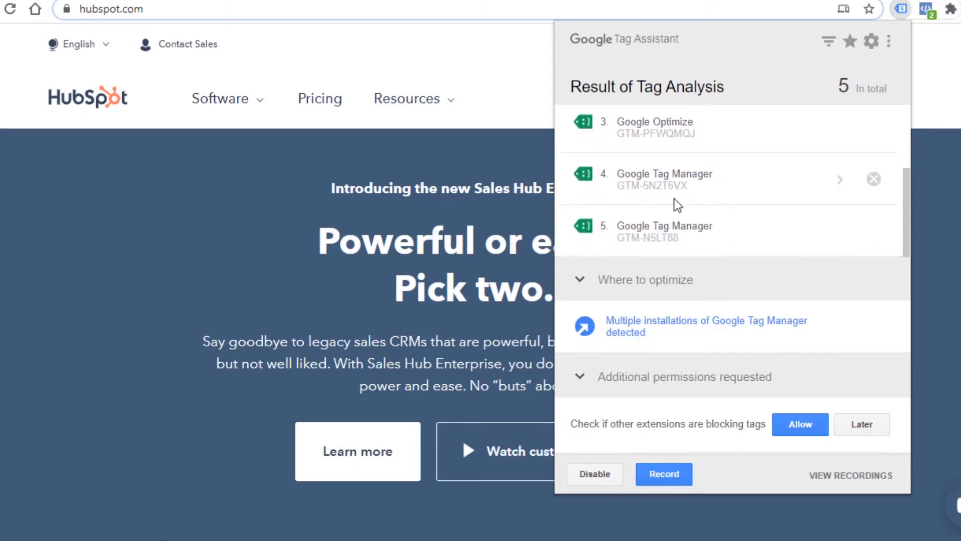
key("Escape")
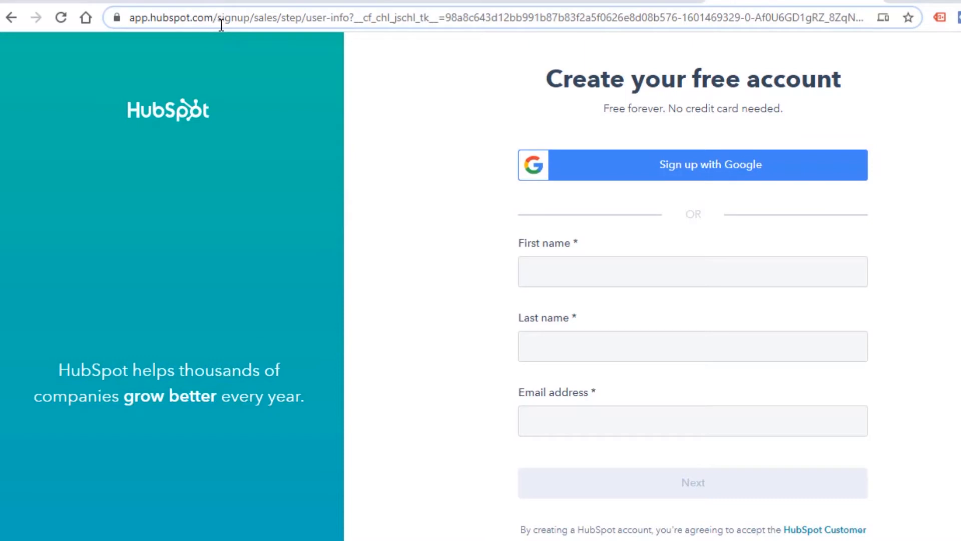
scroll(611, 270, "down", 3)
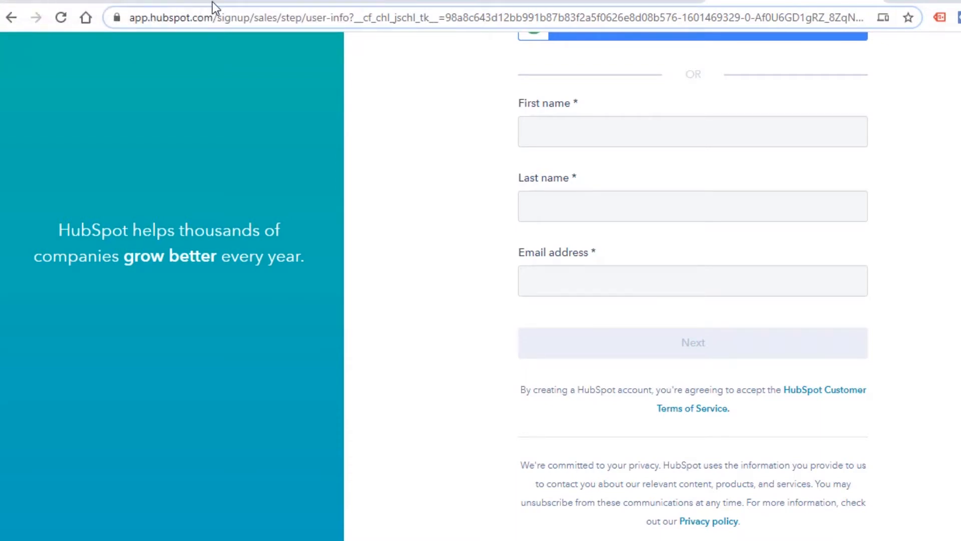
Switch back to Google Tag Manager and start a new tag in the Default Workspace.
left_click(183, 4)
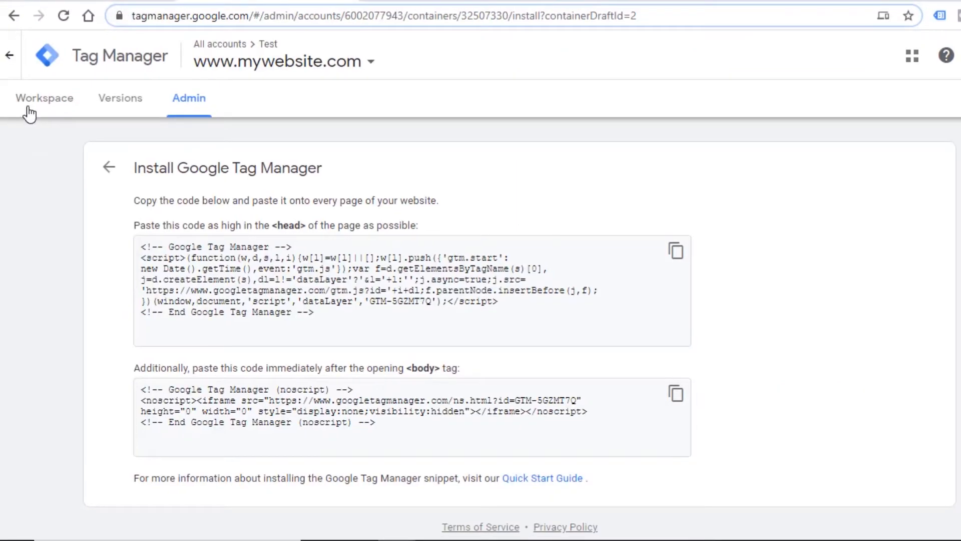
left_click(38, 99)
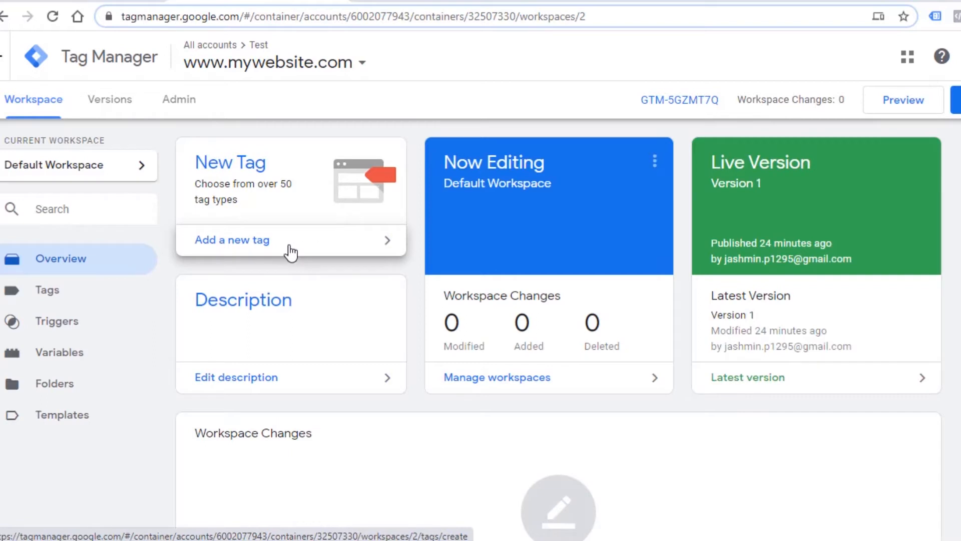
left_click(290, 252)
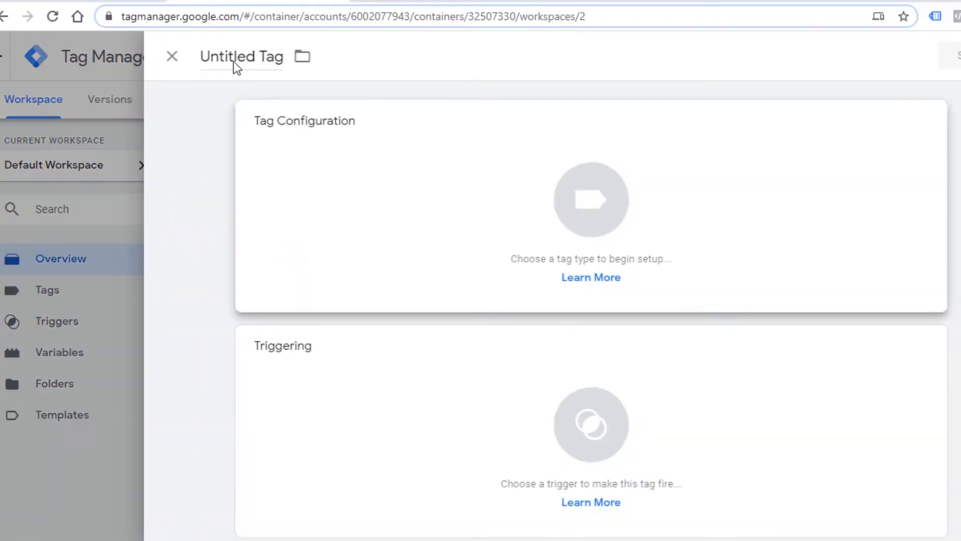
Name the new tag "Google Ads Conversion-Create Free Account".
double_click(235, 61)
triple_click(234, 61)
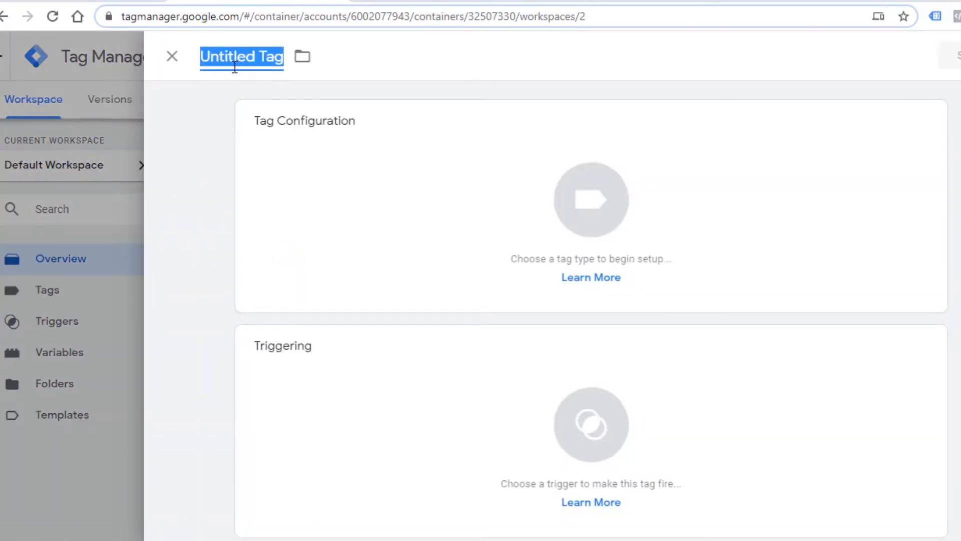
type("Google ")
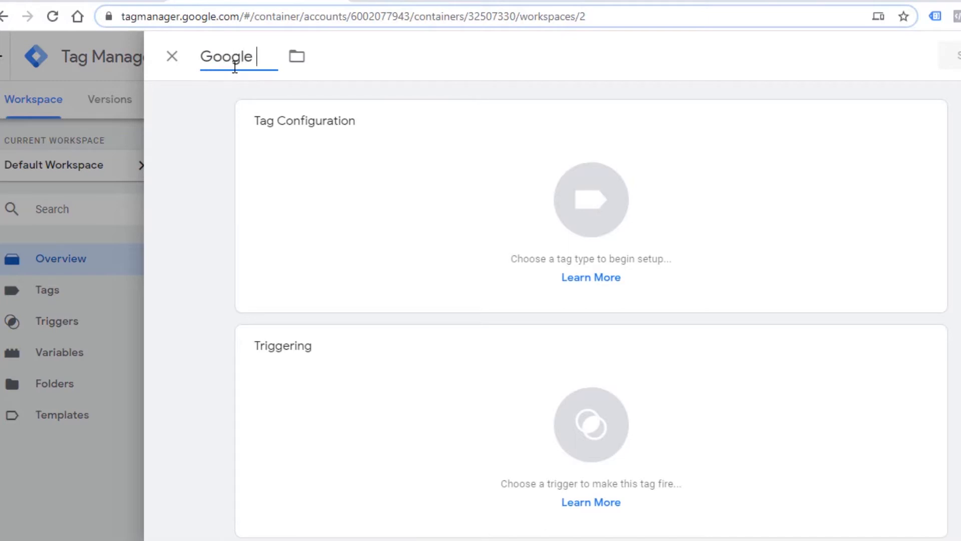
type("Ads")
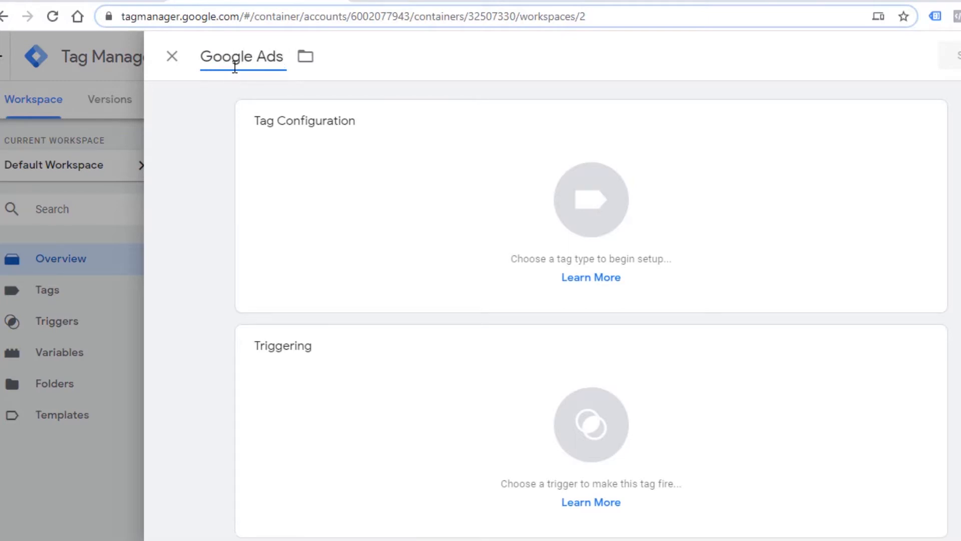
type(" Convert")
key("BackSpace")
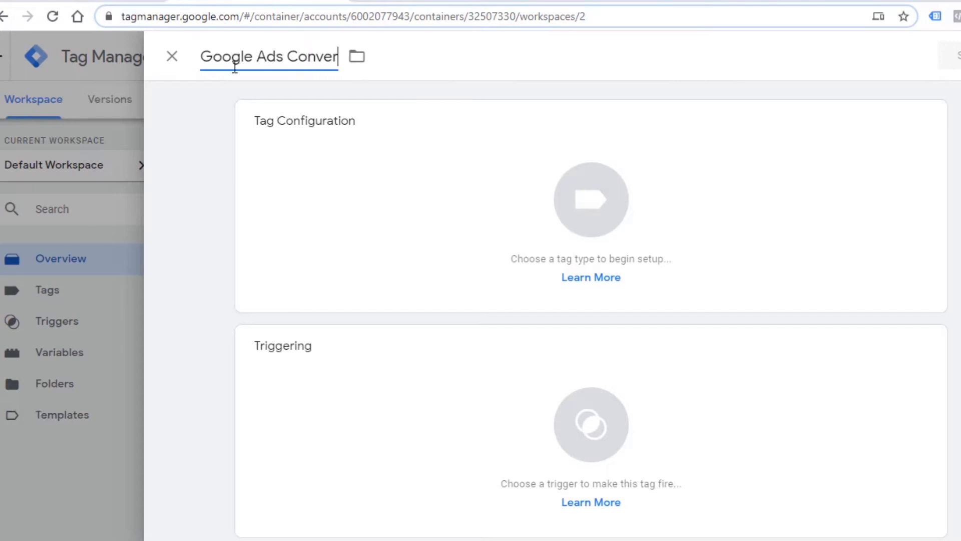
type("sion-")
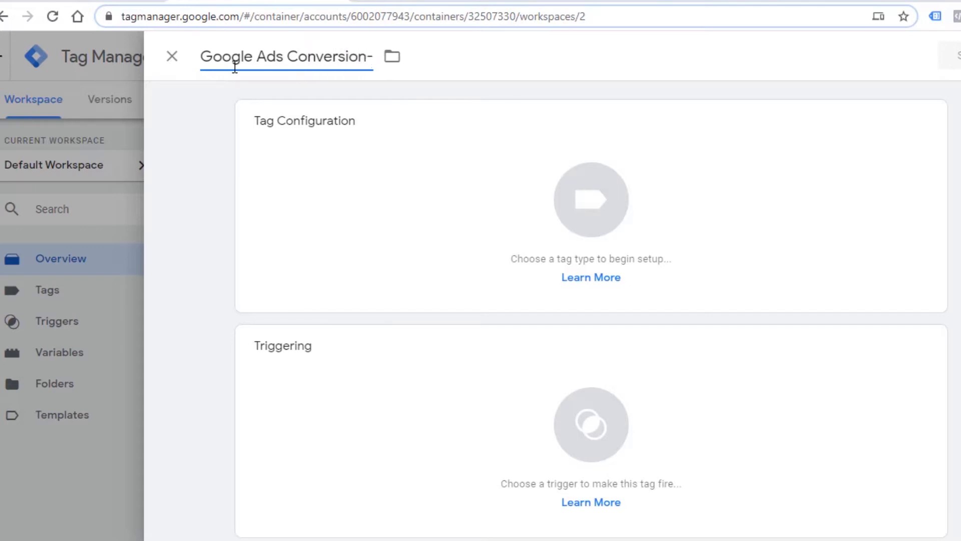
type("Create Fre")
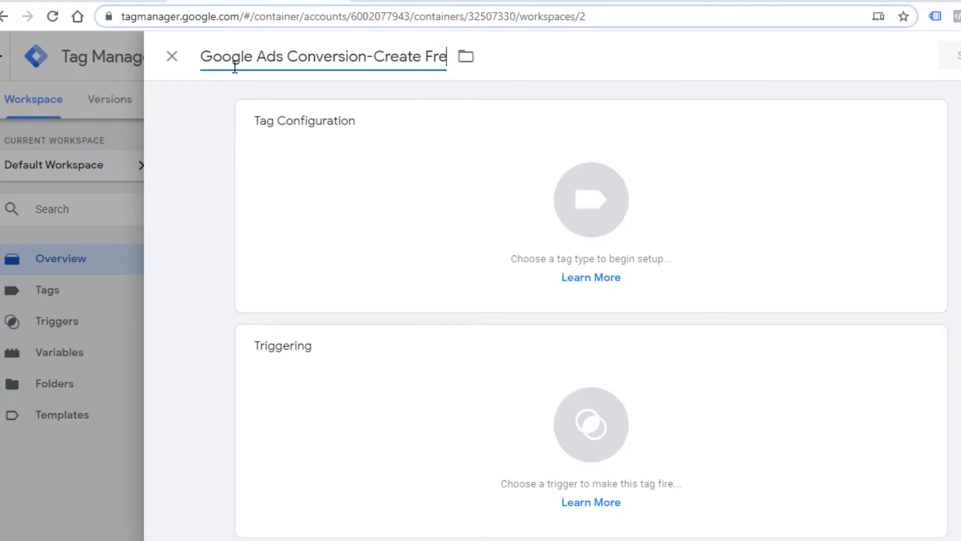
type("e Account")
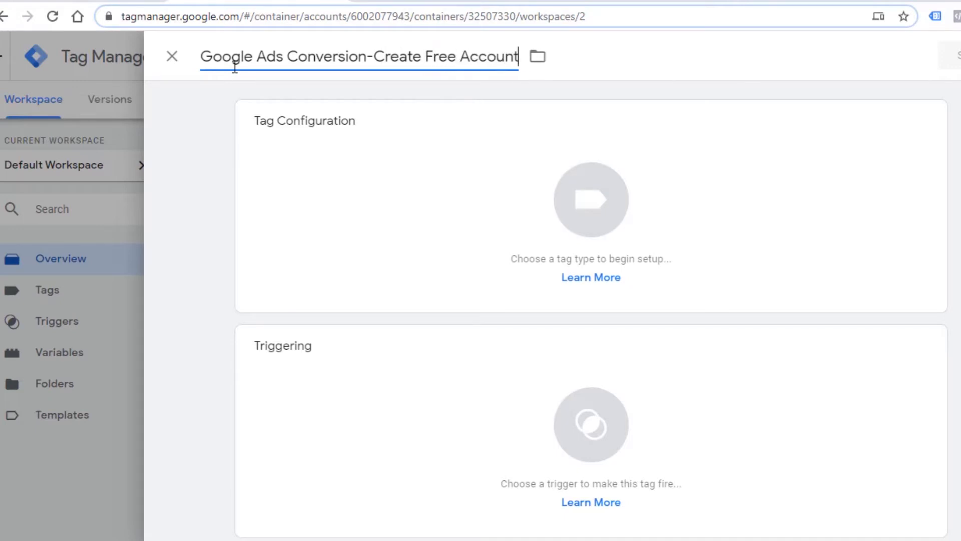
Set the tag type to Google Ads Conversion Tracking and review its configuration fields.
left_click(588, 213)
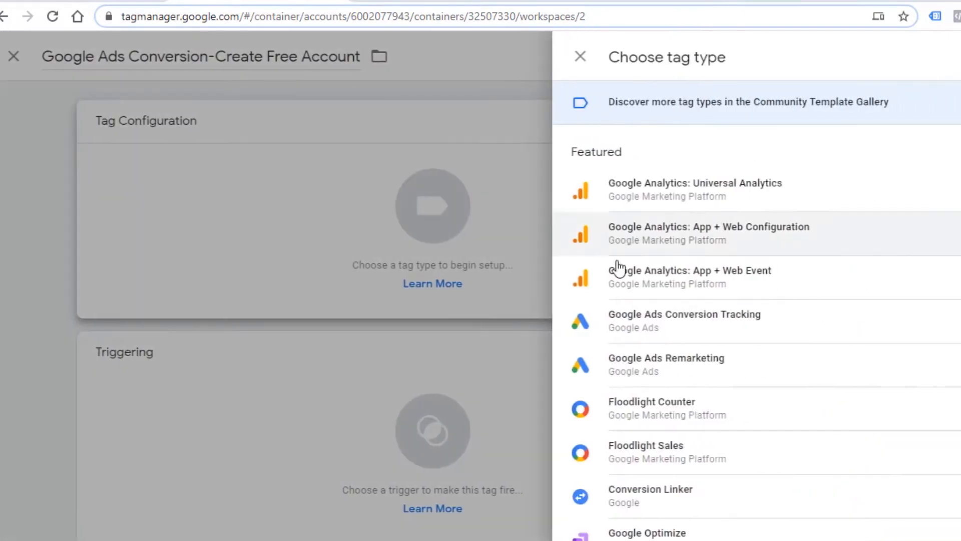
left_click(677, 329)
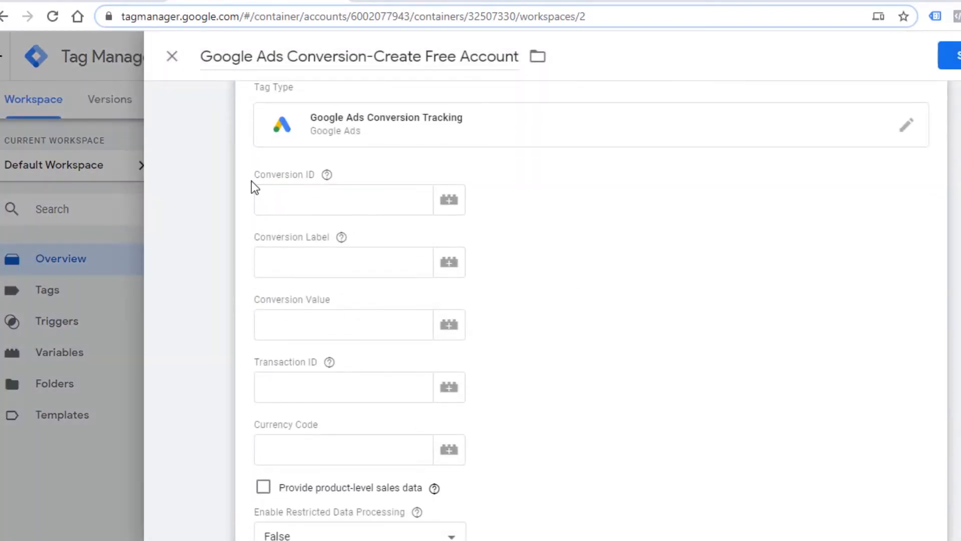
scroll(613, 312, "down", 2)
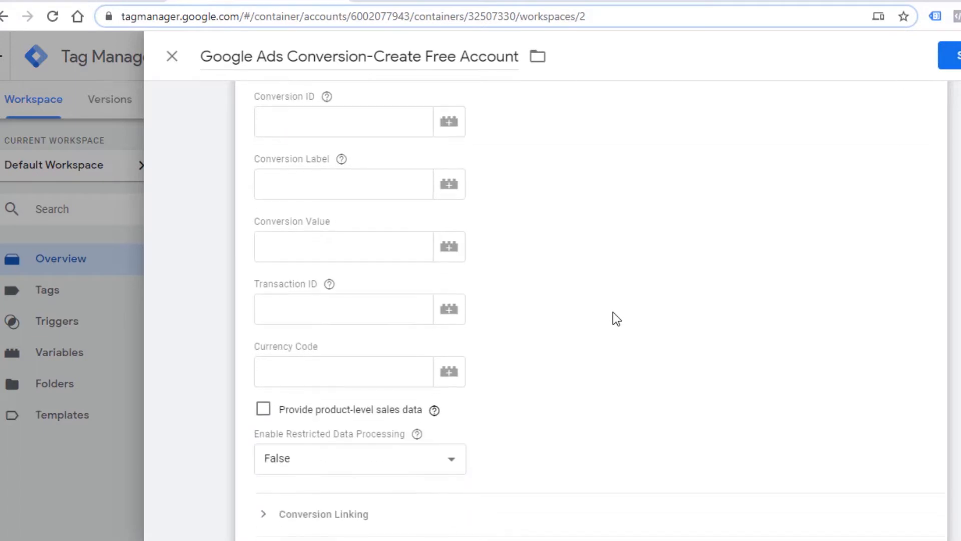
scroll(639, 290, "down", 2)
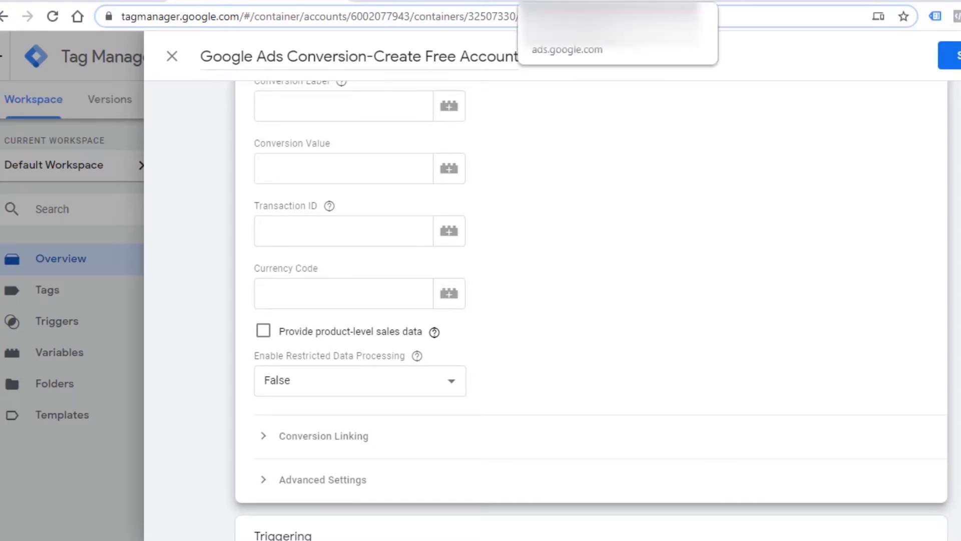
Switch to Google Ads and review the list of existing conversion actions.
left_click(575, 1)
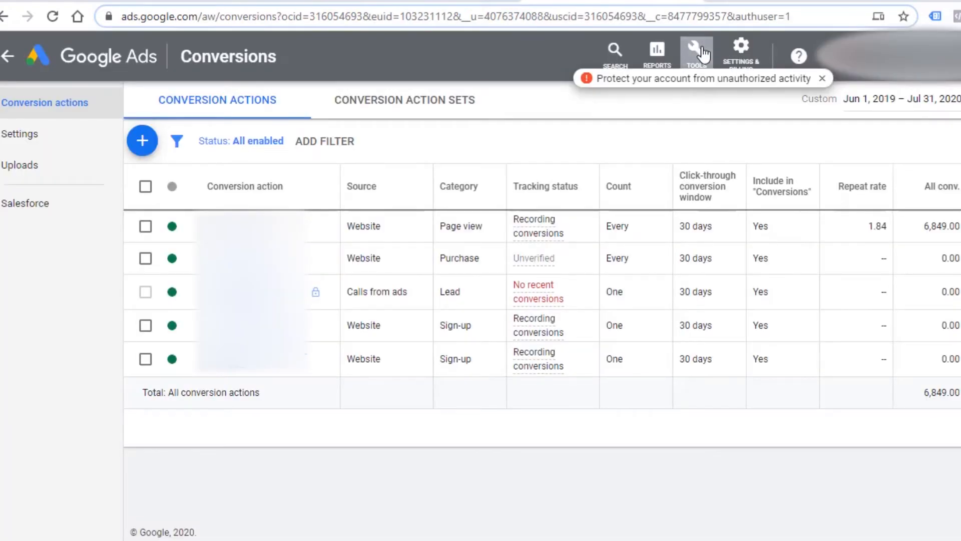
left_click(702, 53)
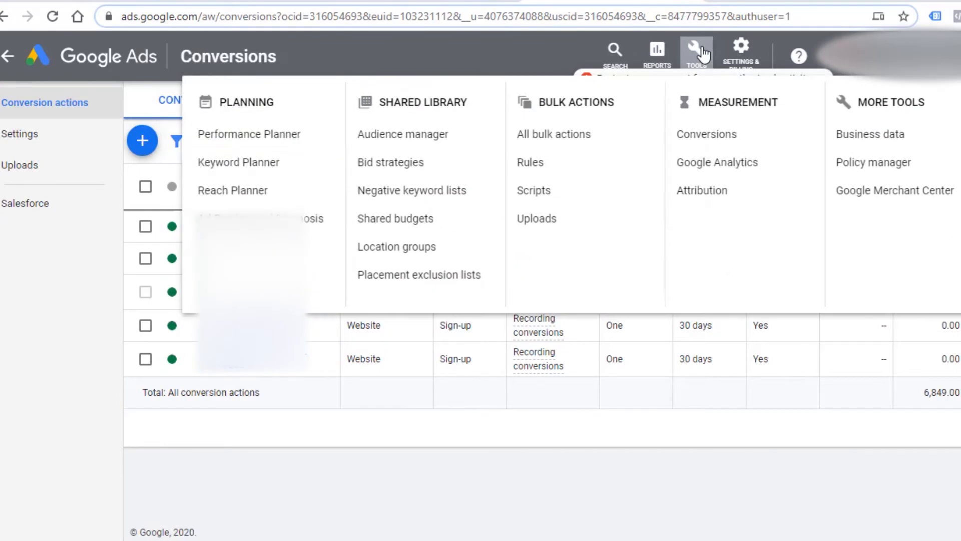
left_click(720, 139)
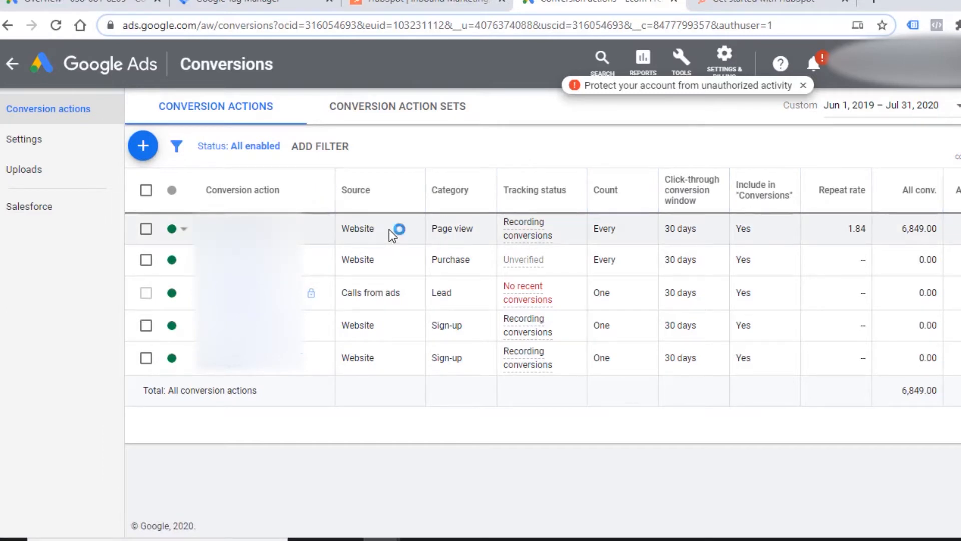
left_click(474, 234)
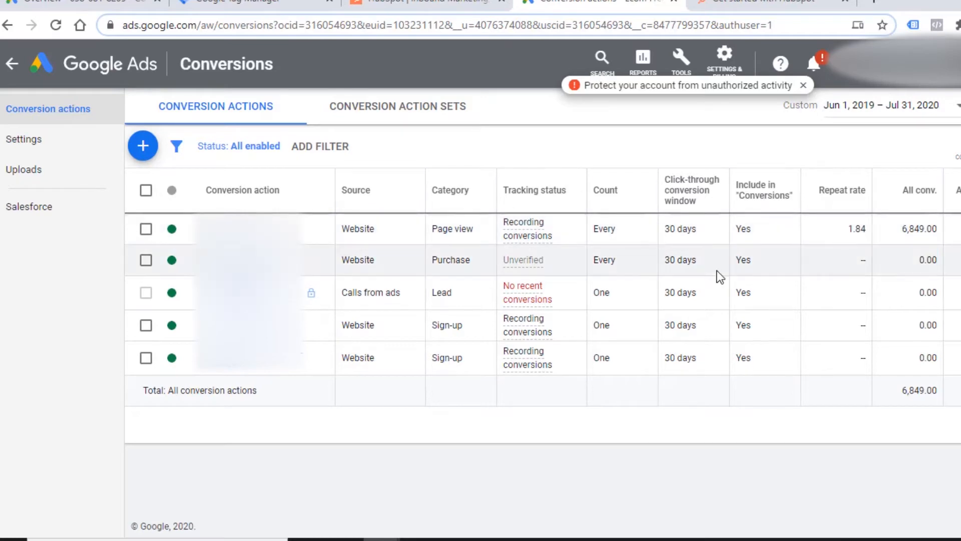
mouse_move(700, 195)
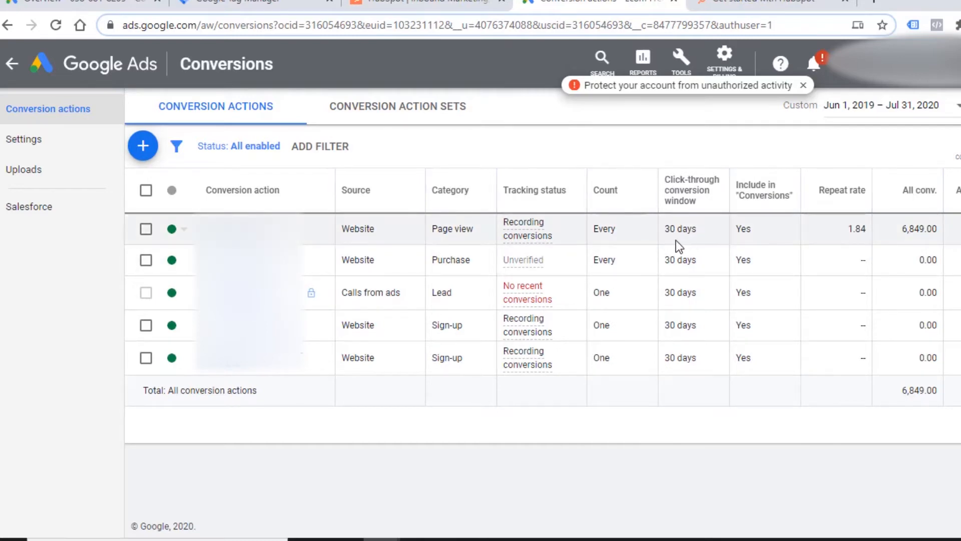
Start a new conversion action in the other open Google Ads account, choosing Website as the kind of conversion to track.
left_click(125, 4)
left_click(142, 183)
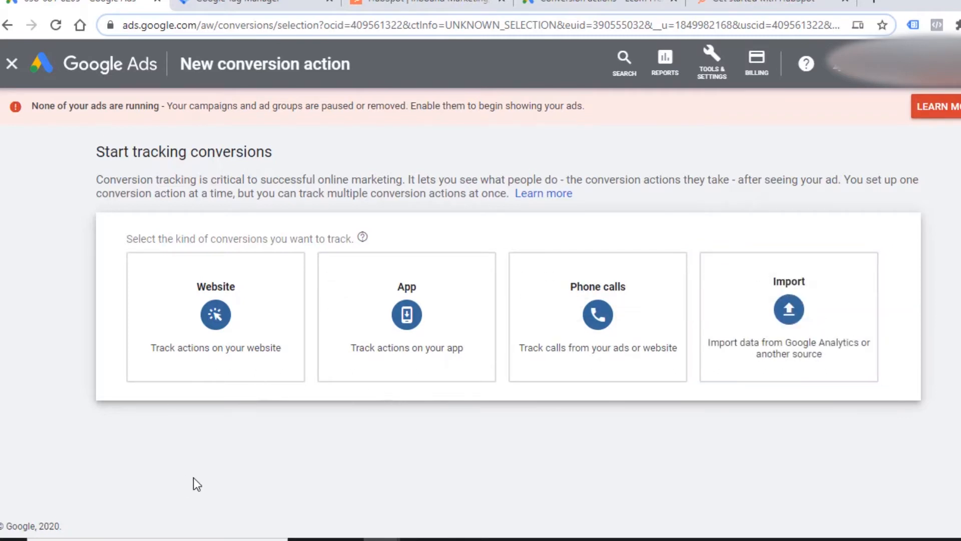
left_click(218, 329)
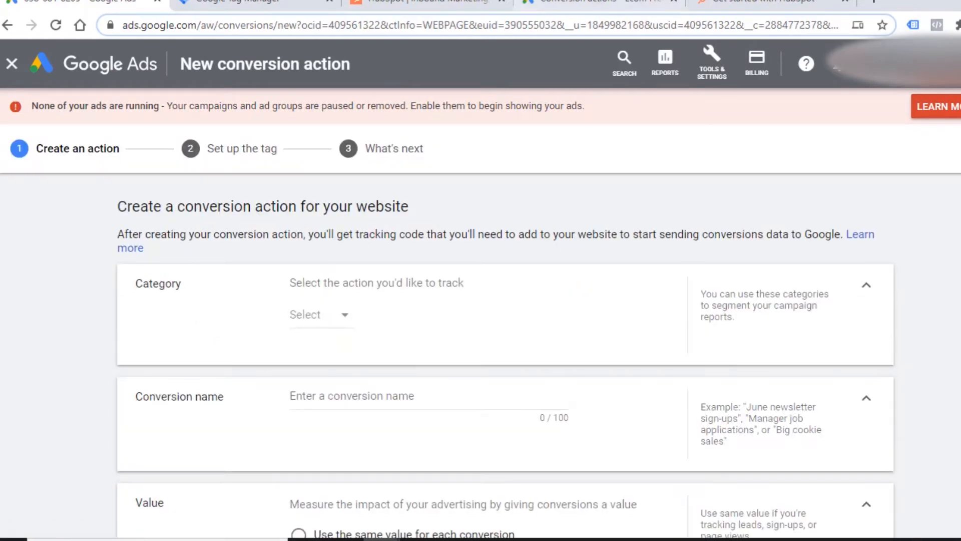
Set the conversion category to Sign-up and name the conversion "Create Free Account GTM".
left_click(344, 325)
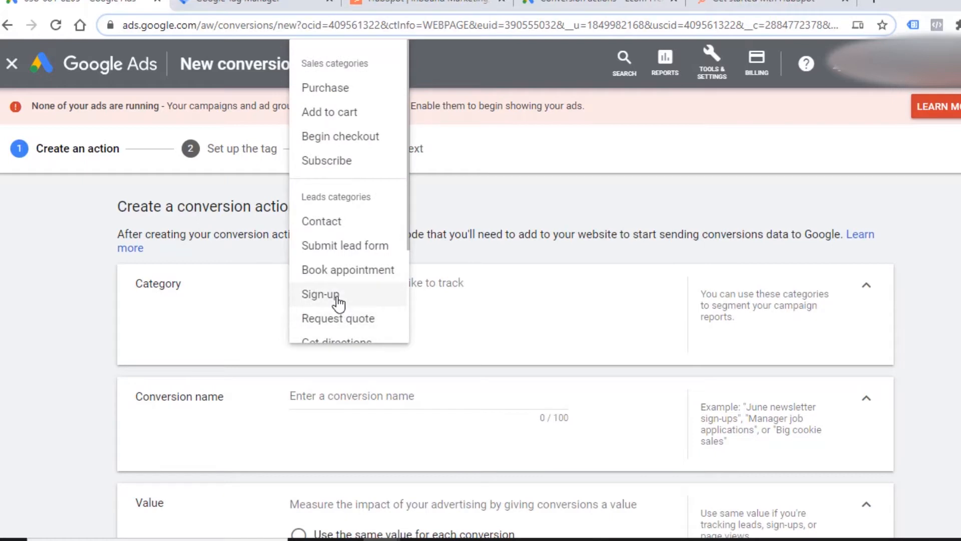
left_click(338, 300)
triple_click(293, 396)
type("Create F")
type("ree Account GTM")
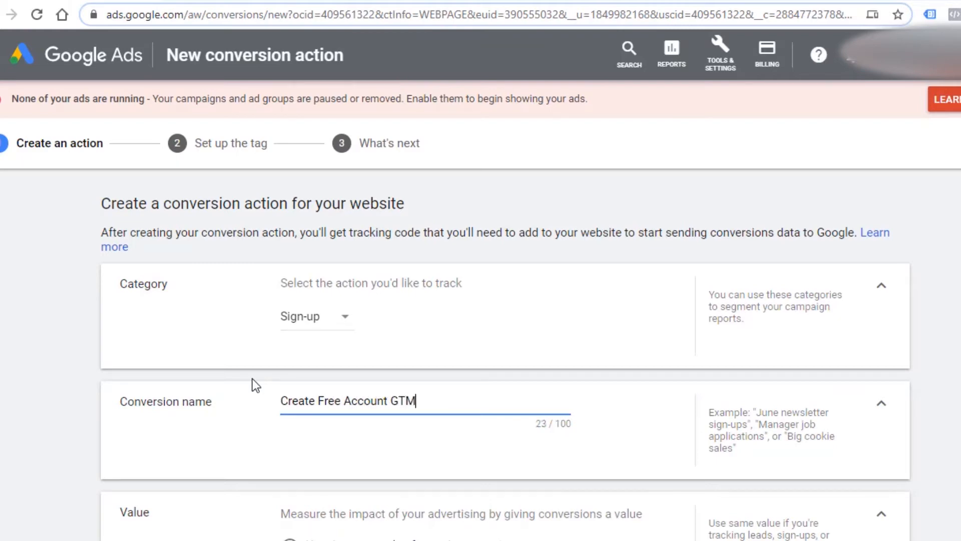
Use the same value for each conversion and set its currency to US Dollar (USD $).
scroll(260, 393, "down", 3)
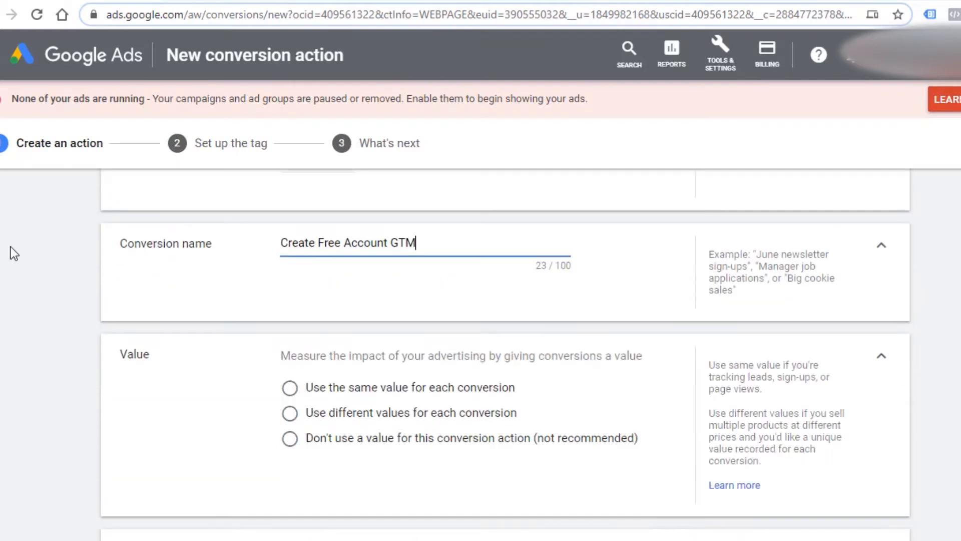
left_click(284, 394)
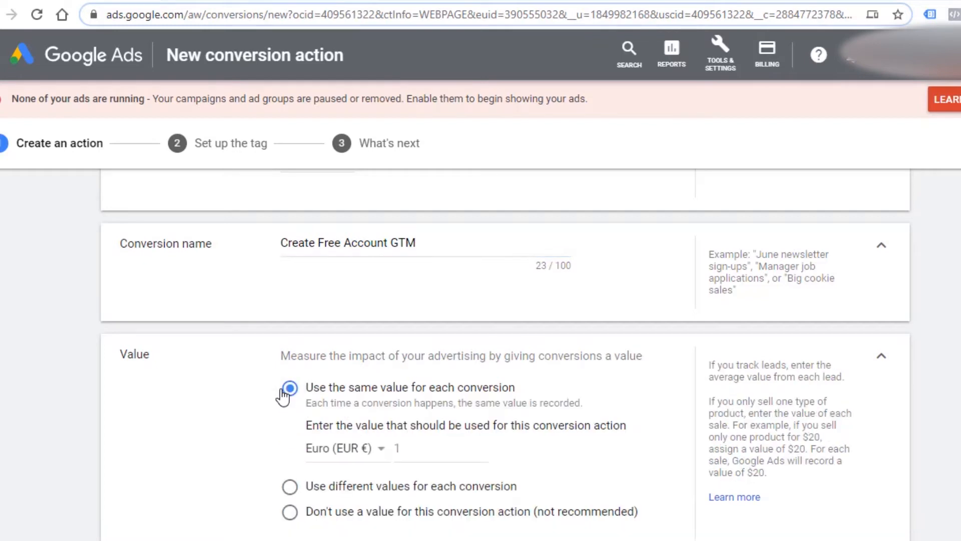
left_click(381, 453)
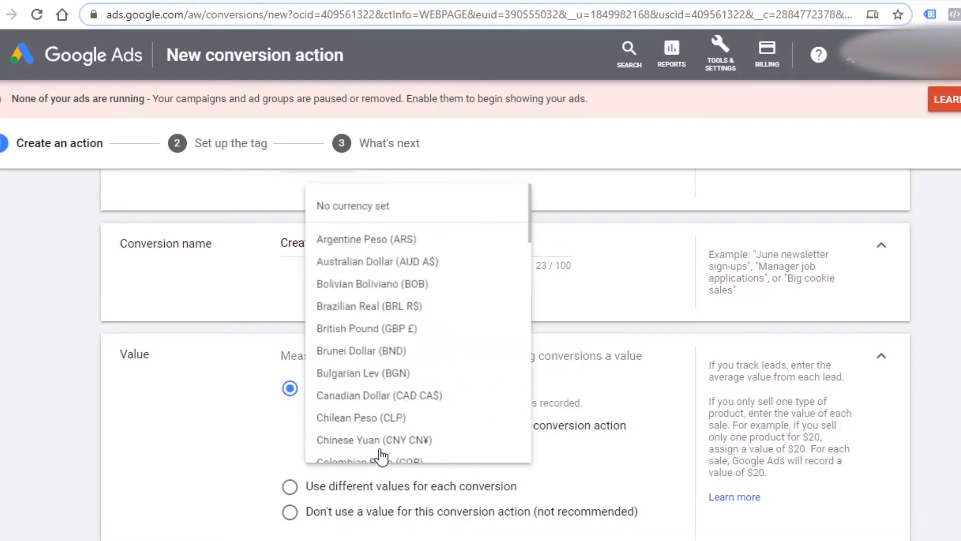
scroll(394, 444, "down", 15)
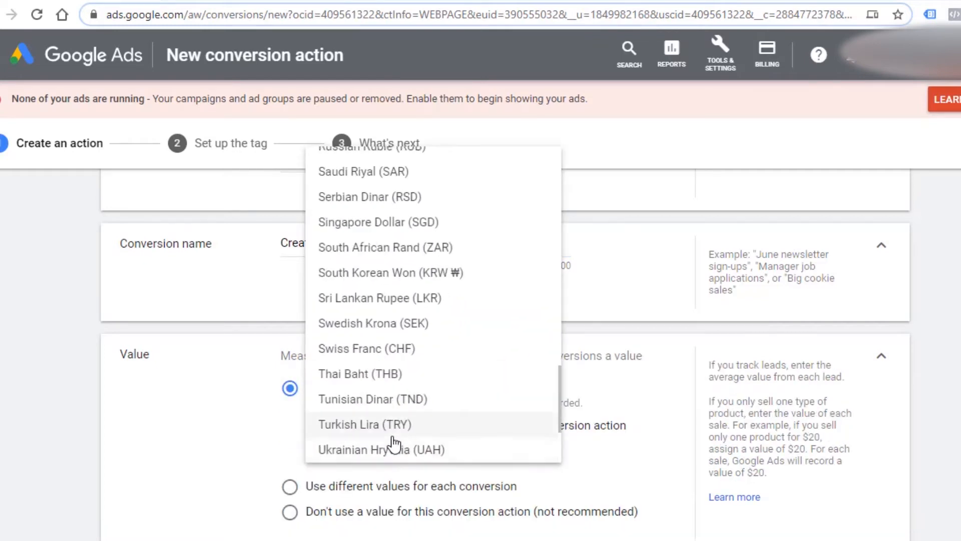
left_click(371, 452)
left_click(437, 453)
Set the conversion count to One per click or interaction.
scroll(461, 446, "down", 2)
scroll(460, 443, "down", 2)
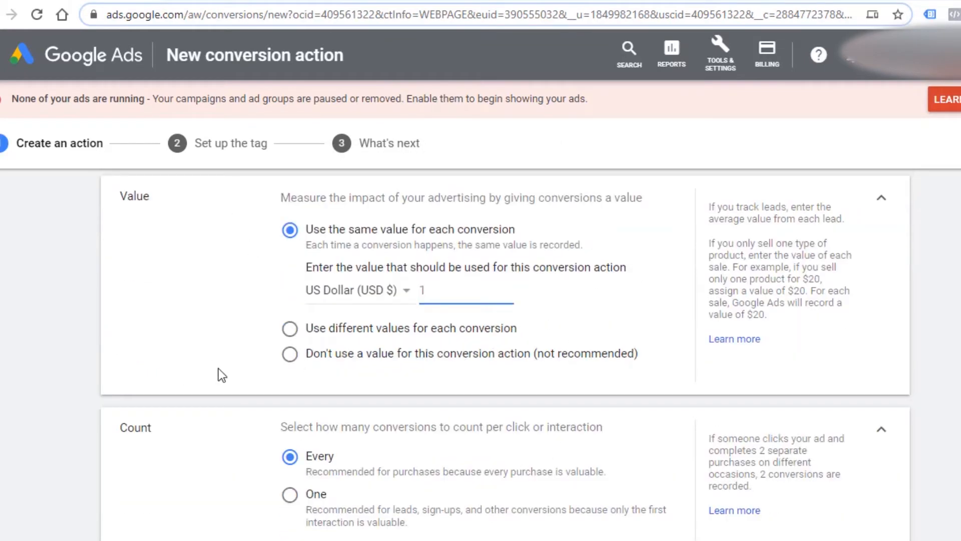
scroll(242, 383, "down", 2)
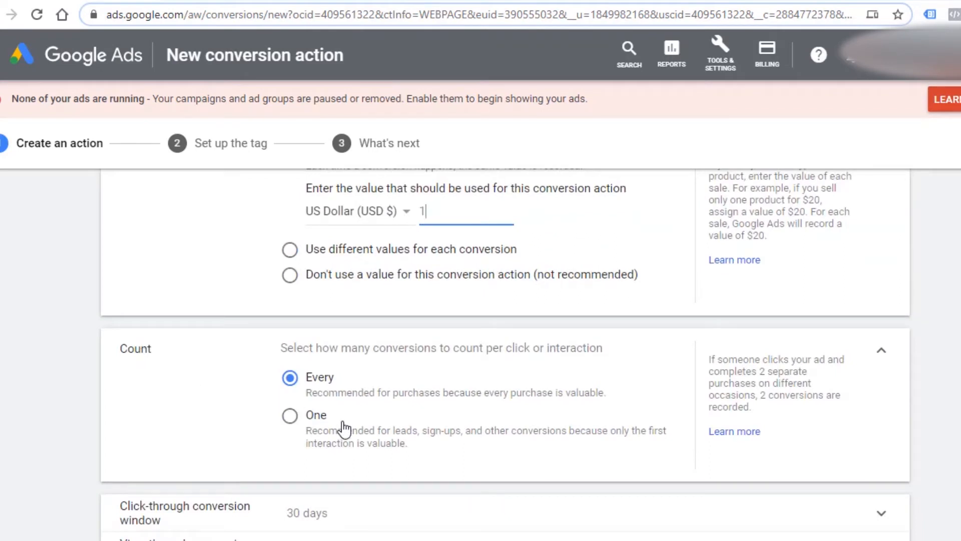
left_click(290, 420)
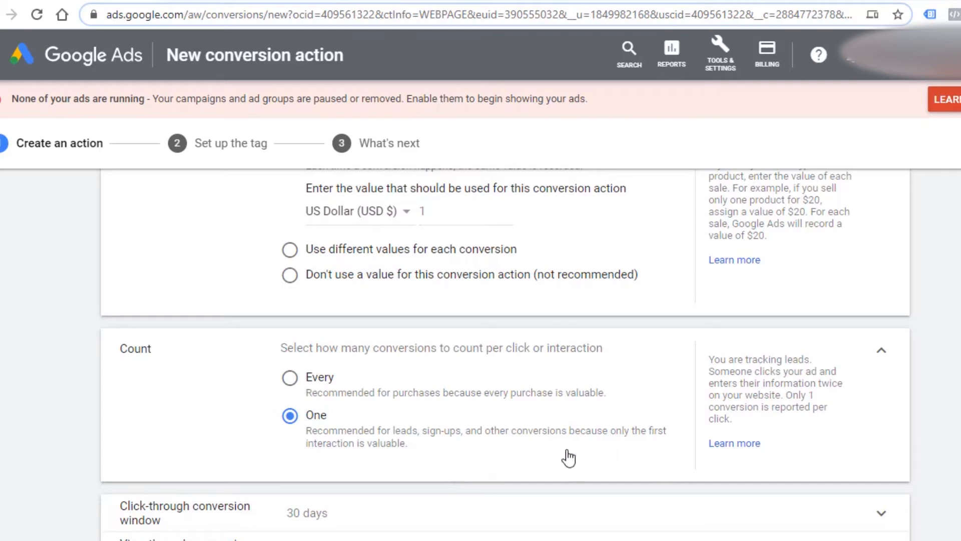
Review the "Include in Conversions" setting and select Last click as the attribution model.
scroll(563, 415, "down", 2)
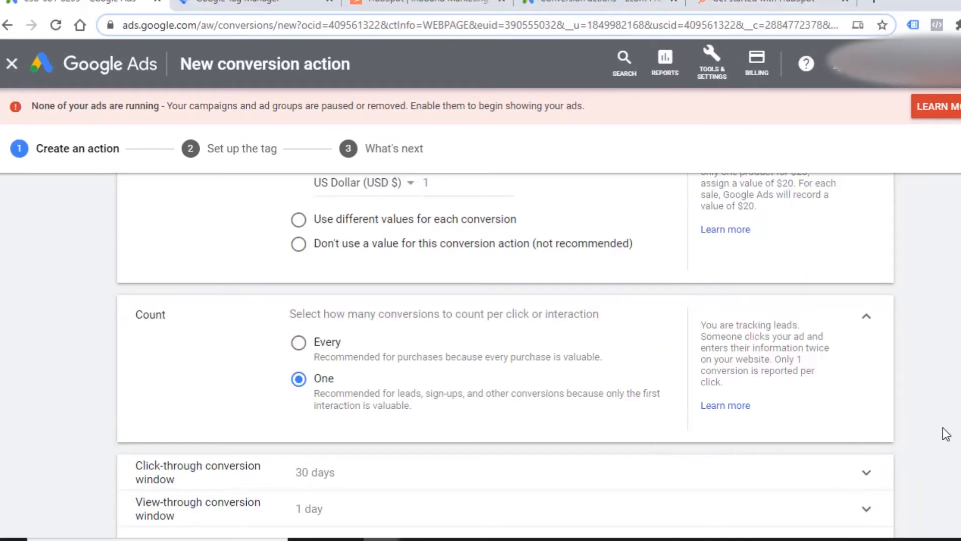
scroll(948, 442, "down", 2)
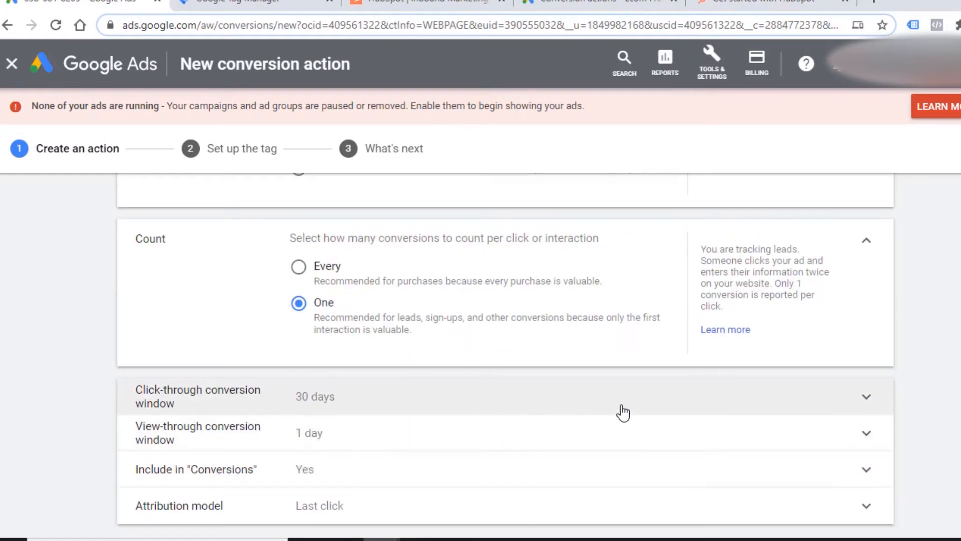
scroll(358, 403, "down", 2)
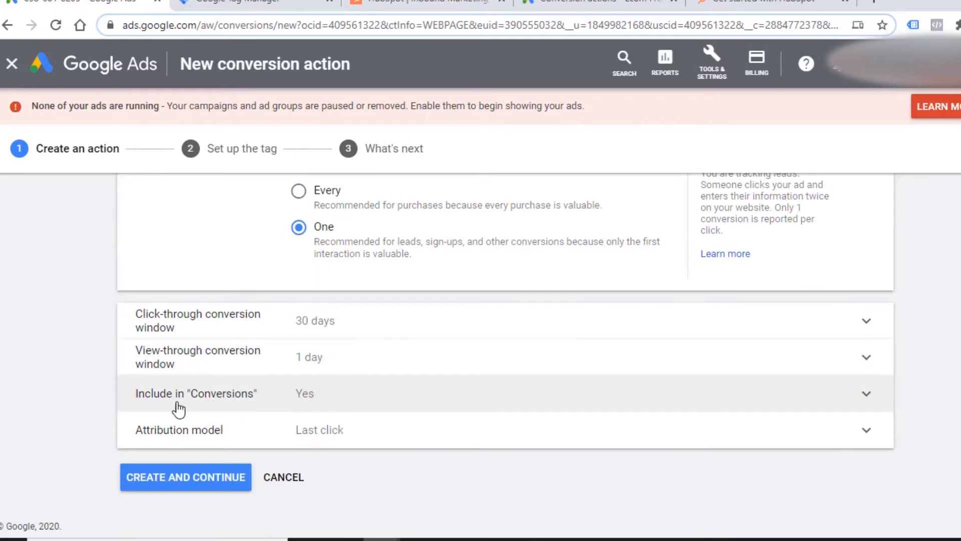
left_click(413, 399)
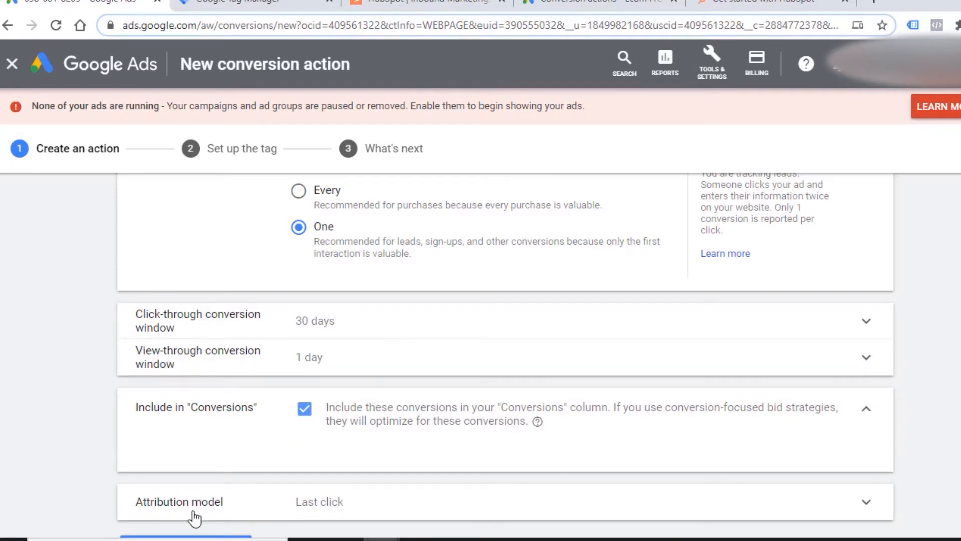
scroll(300, 466, "down", 2)
left_click(325, 435)
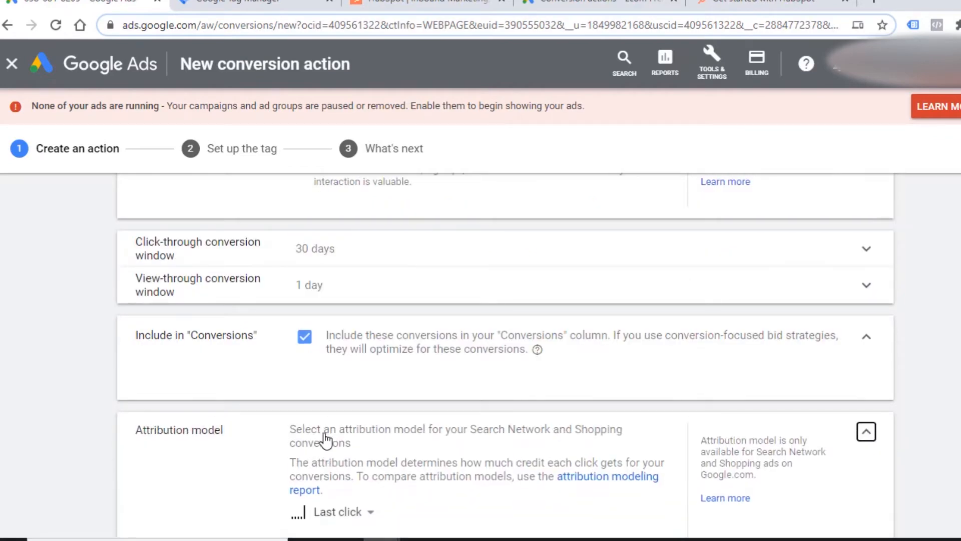
scroll(341, 396, "down", 2)
left_click(351, 414)
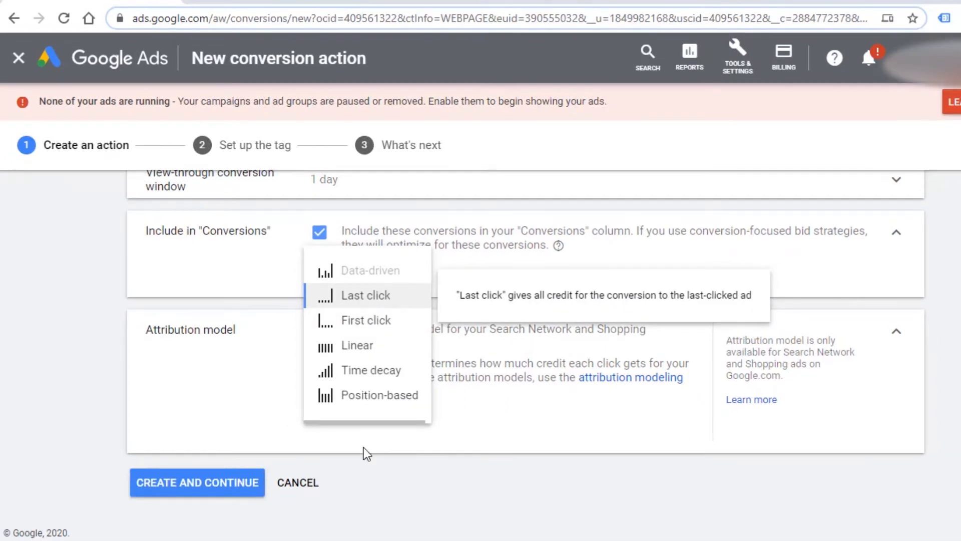
left_click(259, 389)
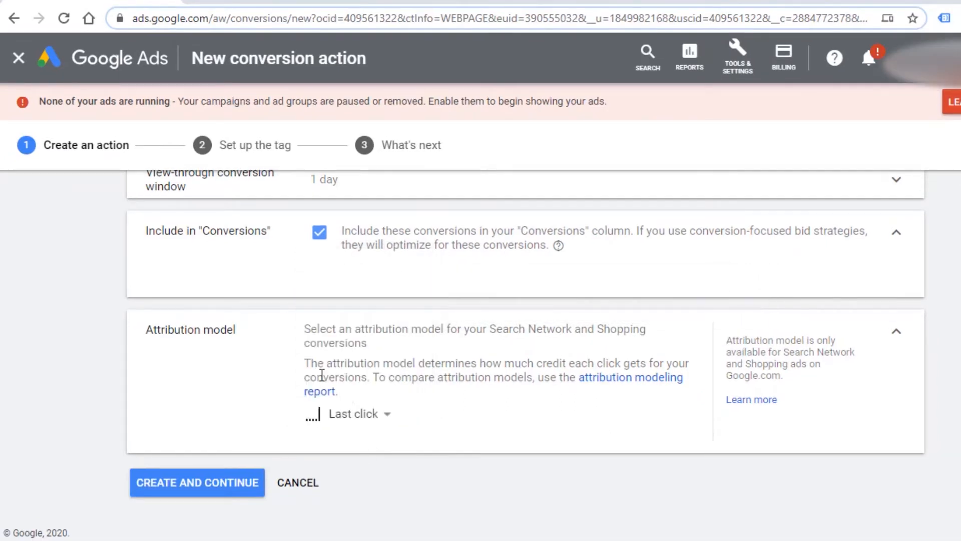
left_click(366, 423)
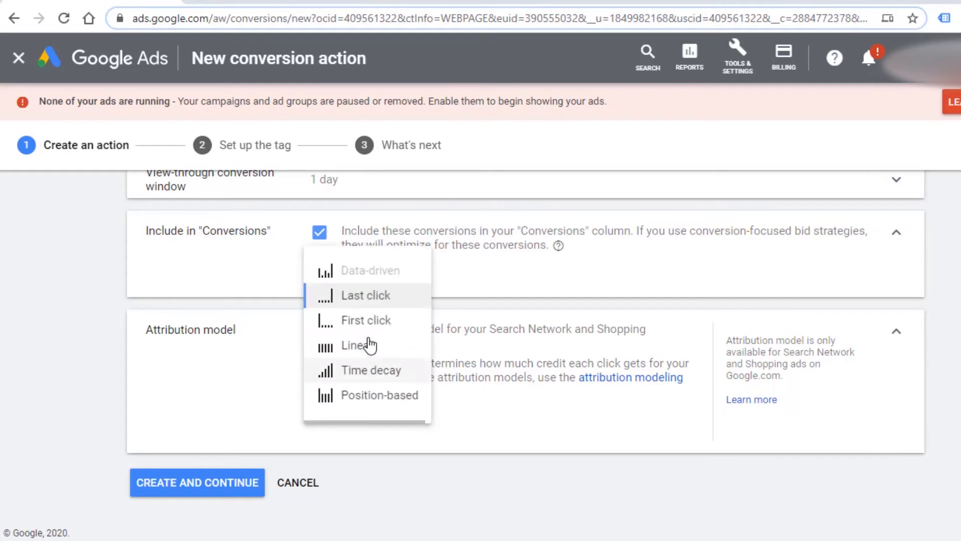
left_click(378, 295)
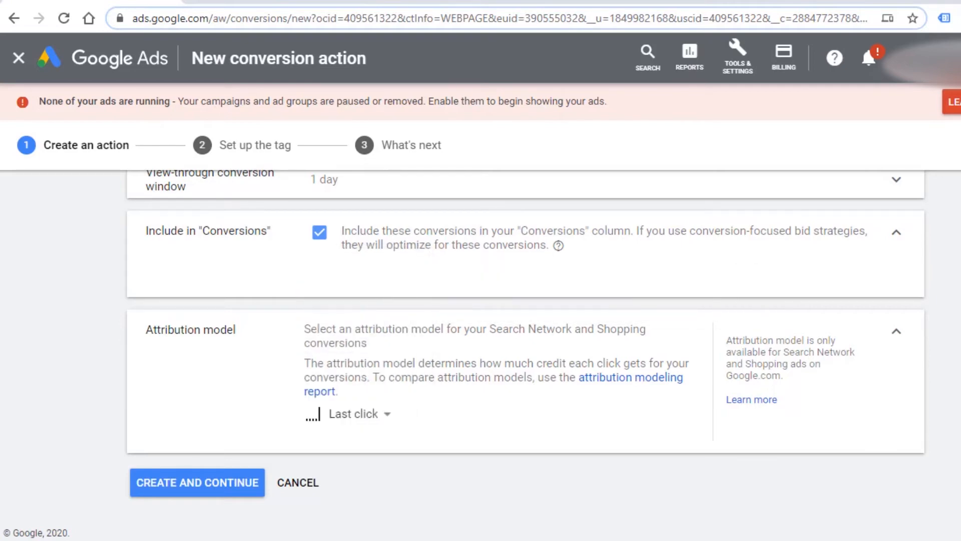
Create the conversion action and choose Google Tag Manager as the way to install its tag.
left_click(217, 492)
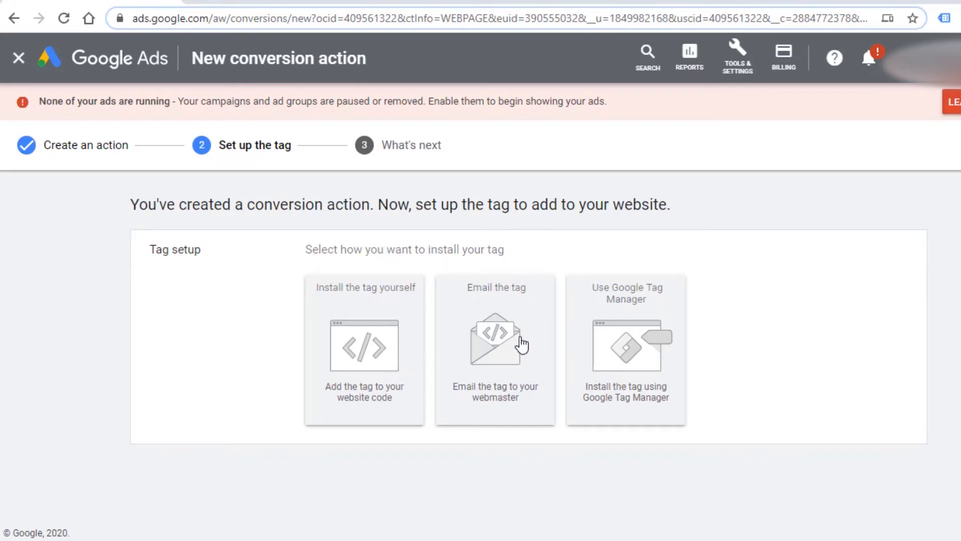
left_click(602, 345)
scroll(606, 361, "down", 3)
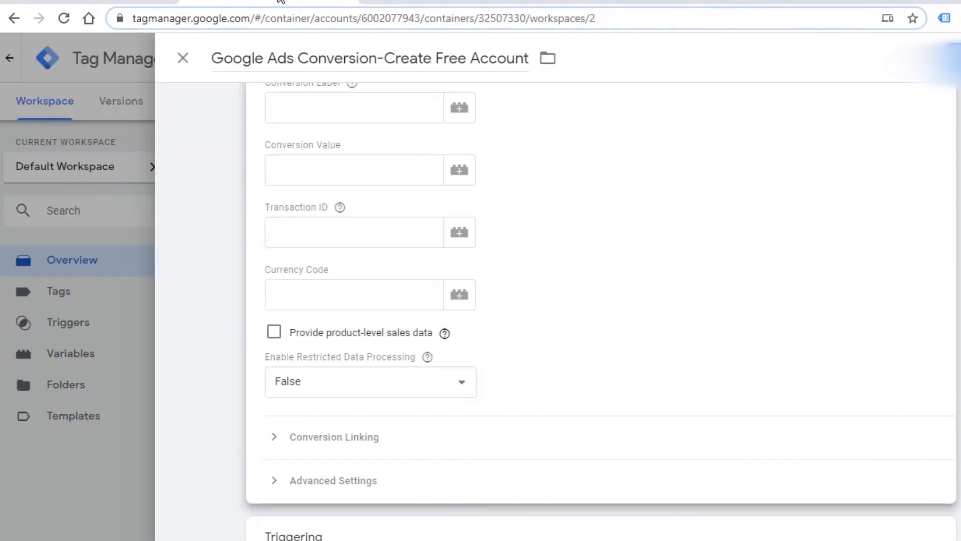
Copy the conversion ID from Google Ads into the Conversion ID field of the Tag Manager tag.
left_click(282, 3)
left_click(118, 4)
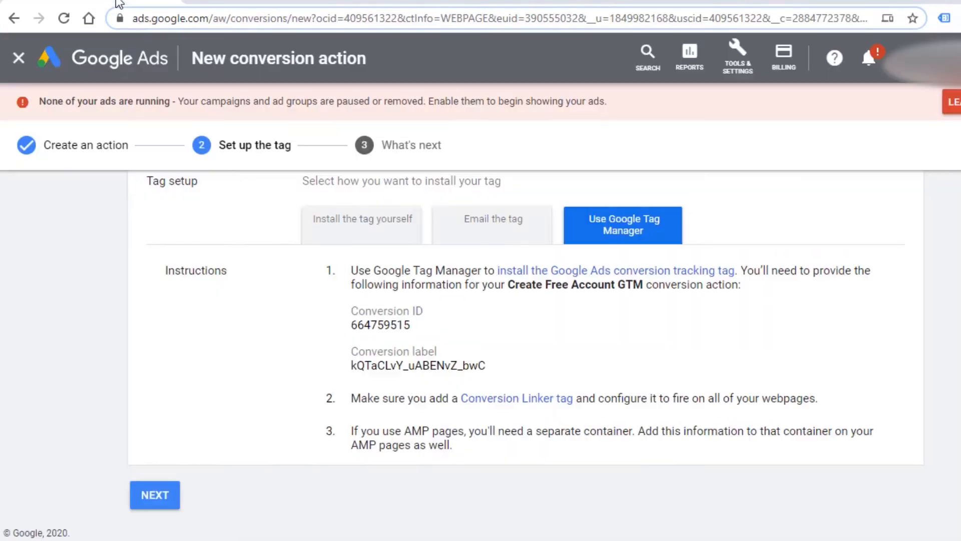
left_click_drag(416, 331, 357, 329)
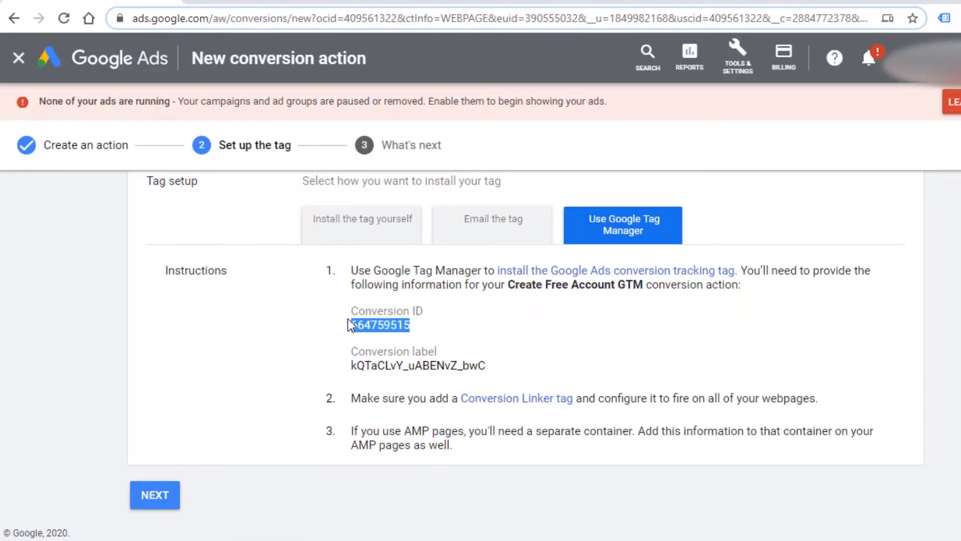
key("ctrl+c")
left_click(282, 3)
left_click(295, 200)
key("ctrl+v")
left_click(118, 4)
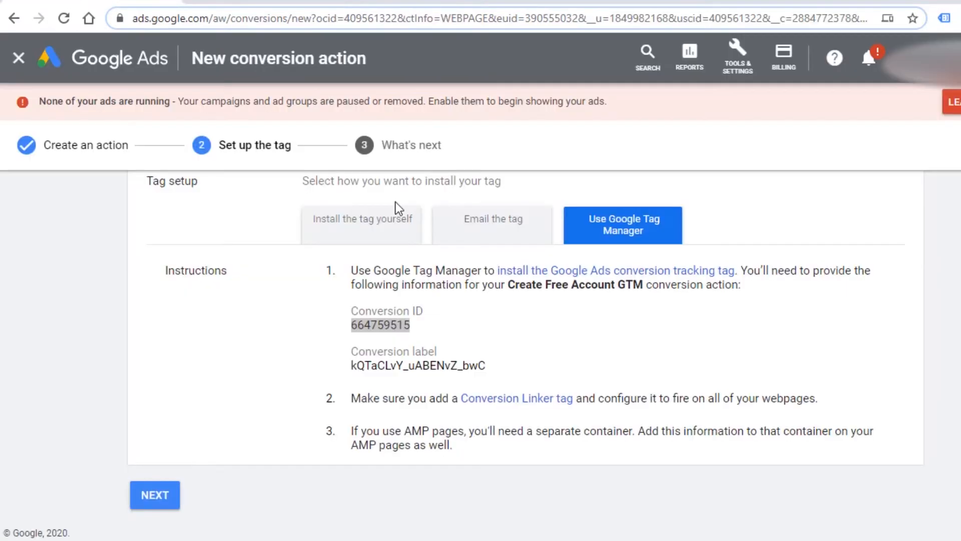
Copy the conversion label from Google Ads into the Conversion Label field of the Tag Manager tag.
left_click_drag(488, 368, 354, 361)
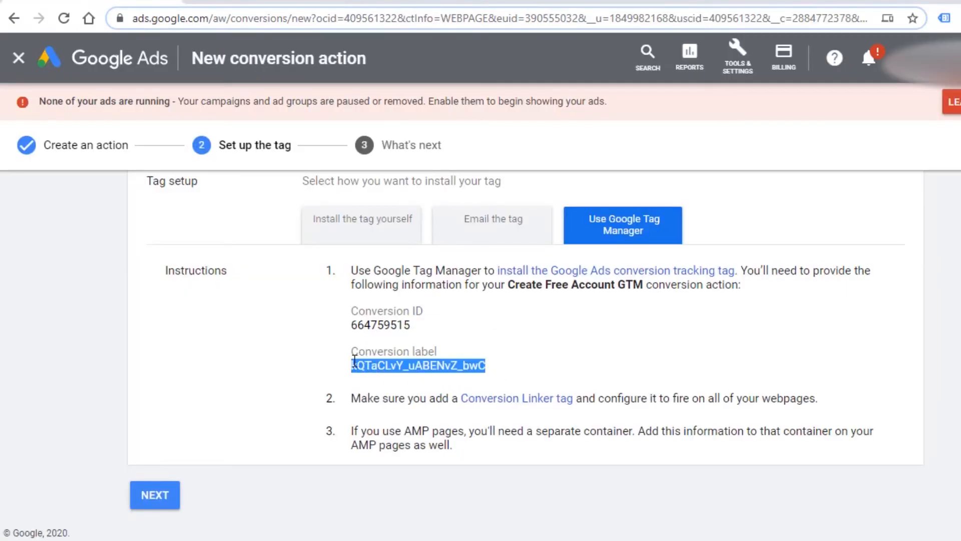
key("ctrl+c")
left_click(281, 3)
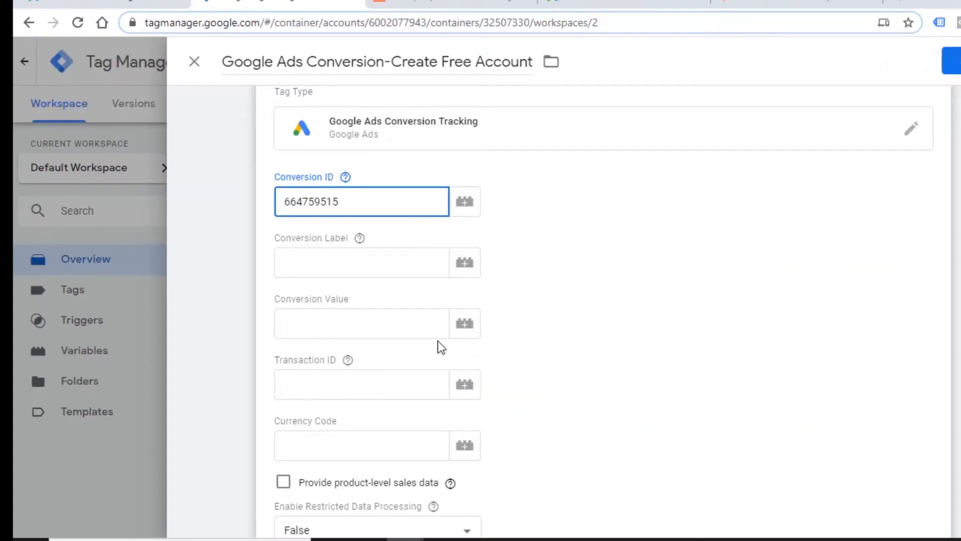
left_click(321, 262)
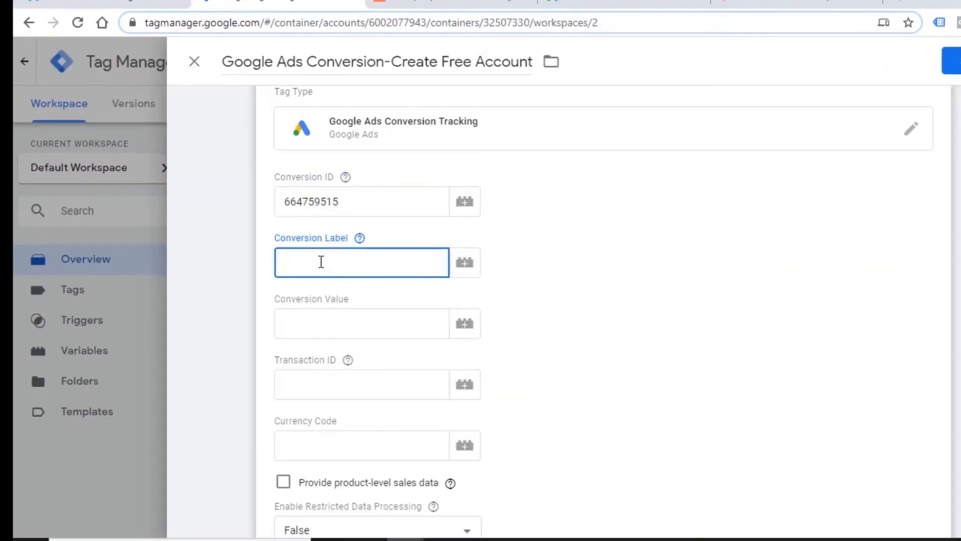
key("ctrl+v")
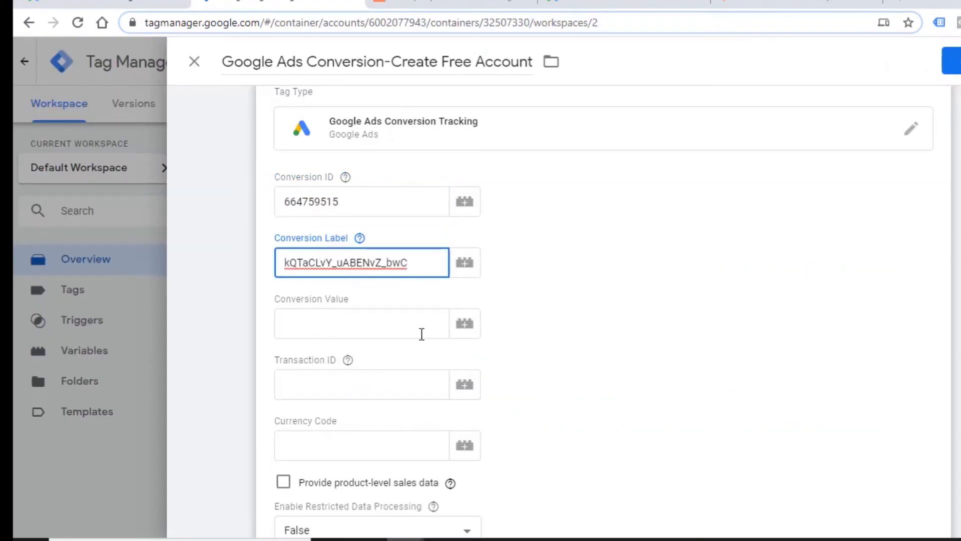
Set the conversion tag's currency code to USD, leaving the conversion value and transaction ID empty.
scroll(421, 332, "down", 1)
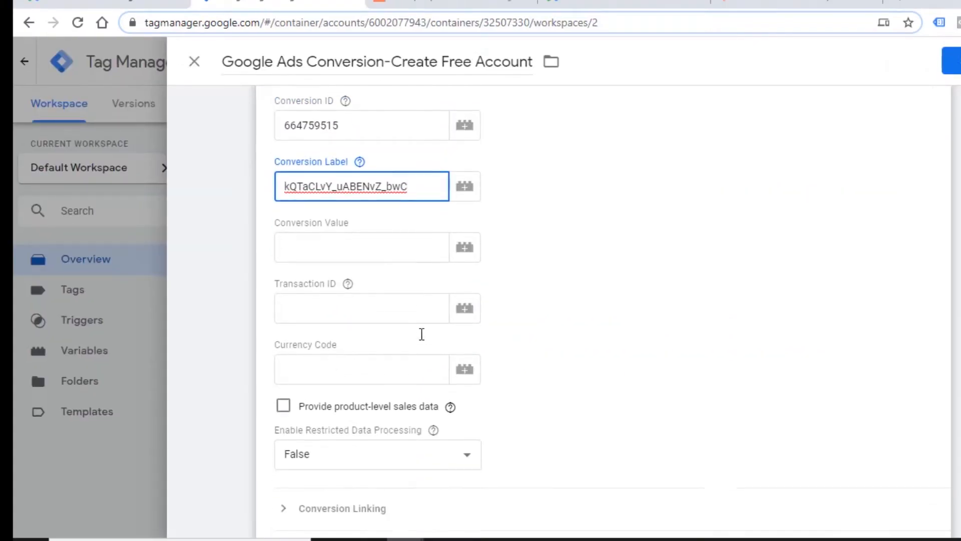
left_click(347, 284)
left_click(616, 253)
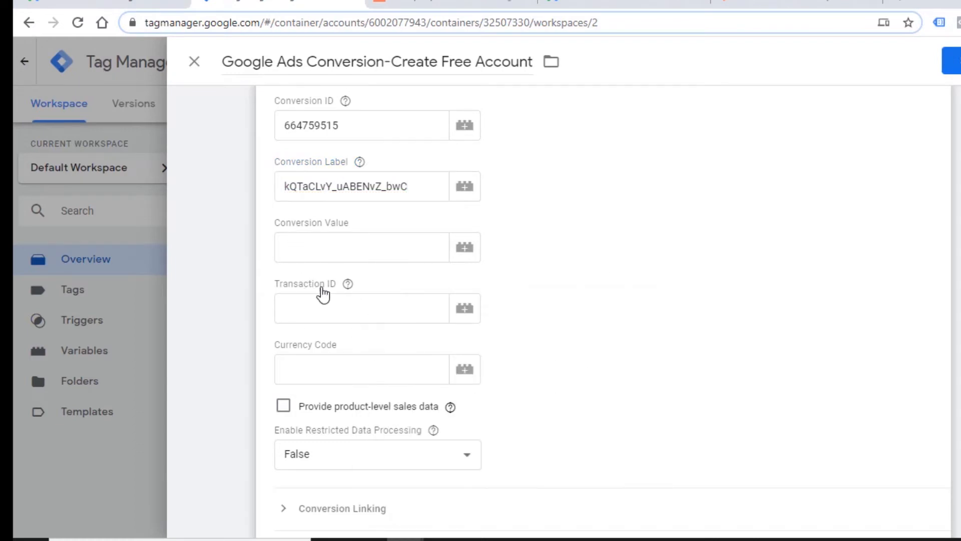
left_click(280, 359)
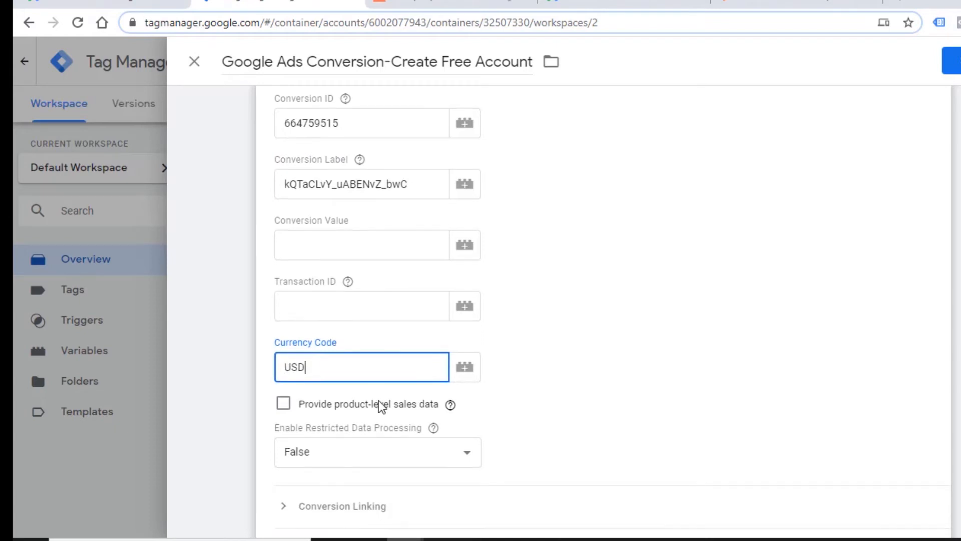
scroll(383, 402, "down", 2)
left_click(662, 230)
scroll(663, 232, "down", 2)
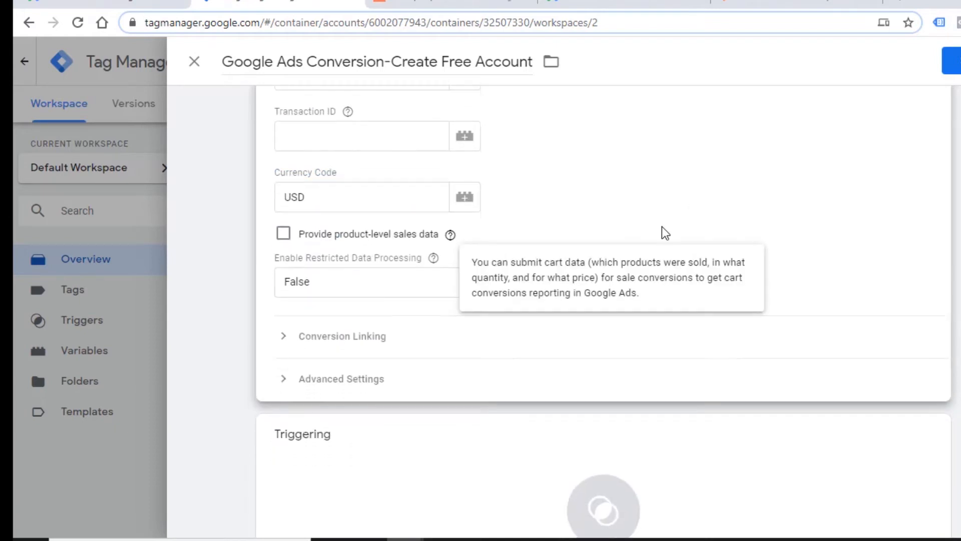
Go to the tag's triggering section and check the HubSpot free-account sign-up page for the trigger.
left_click(300, 391)
scroll(583, 375, "down", 2)
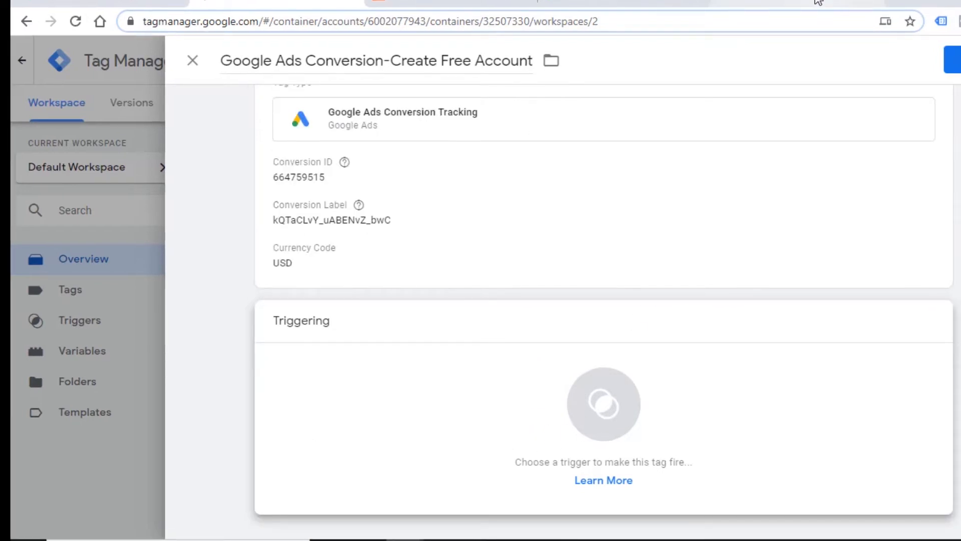
left_click(817, 2)
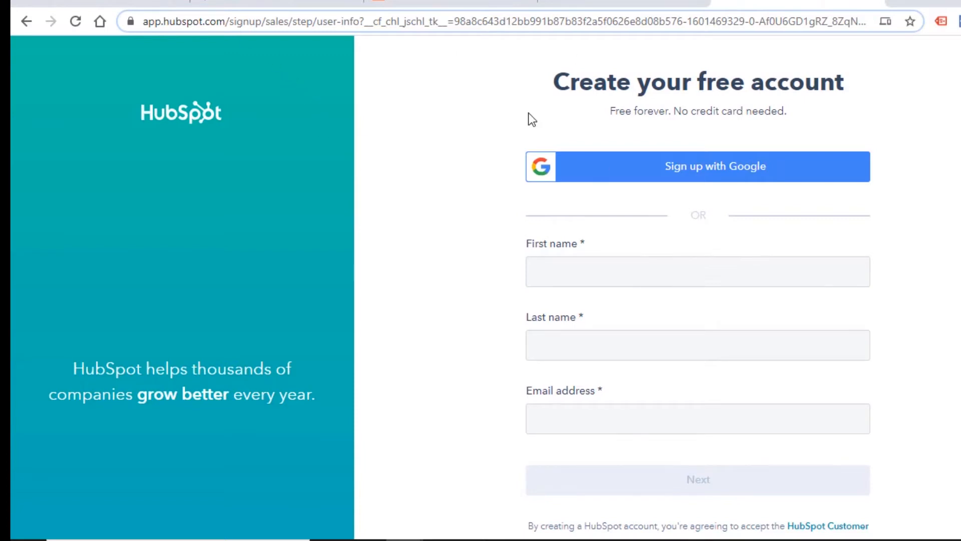
left_click(257, 4)
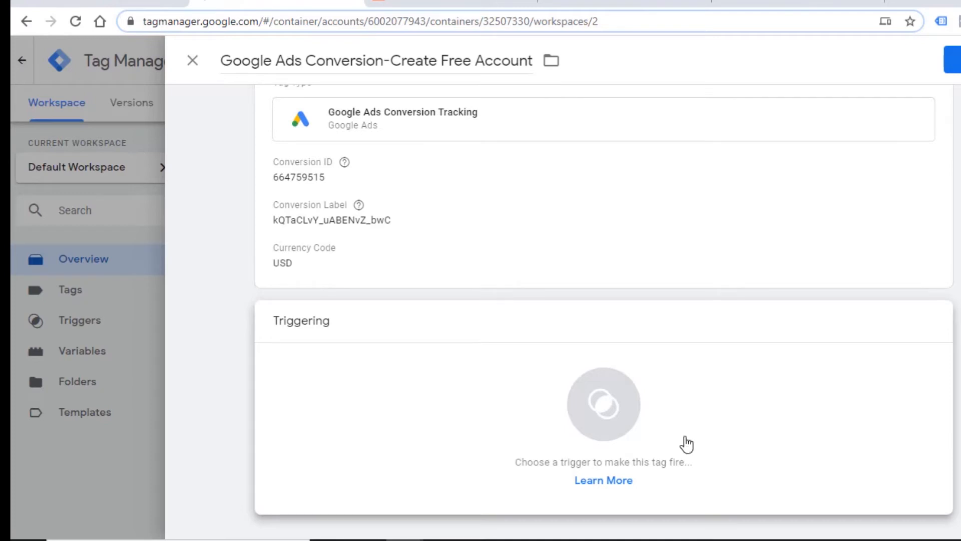
Create a new trigger for the conversion tag and name it Create Free Account.
left_click(611, 409)
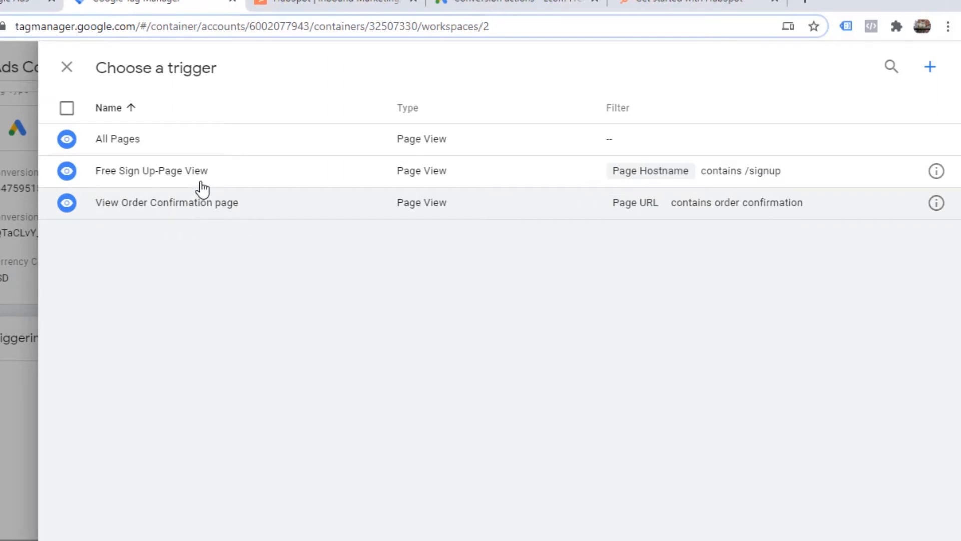
left_click(932, 69)
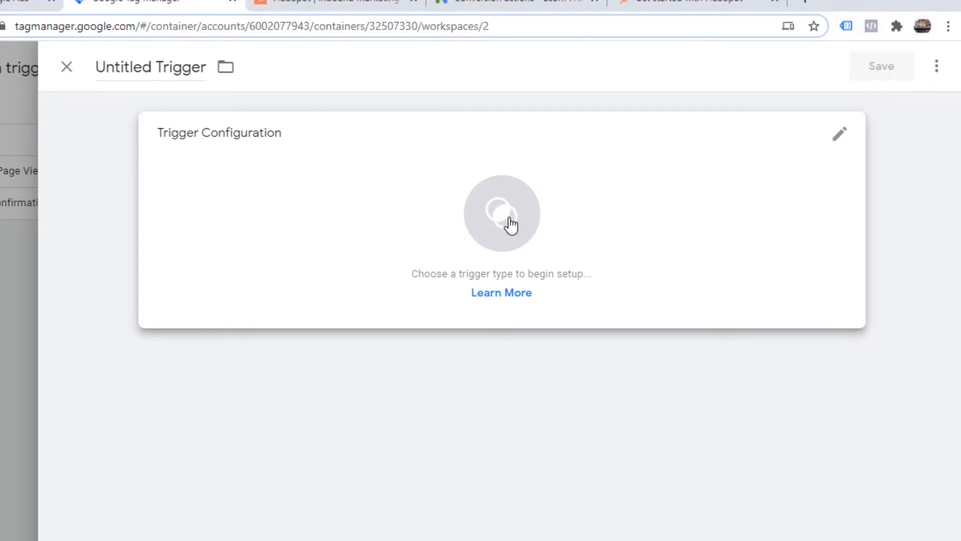
left_click(504, 221)
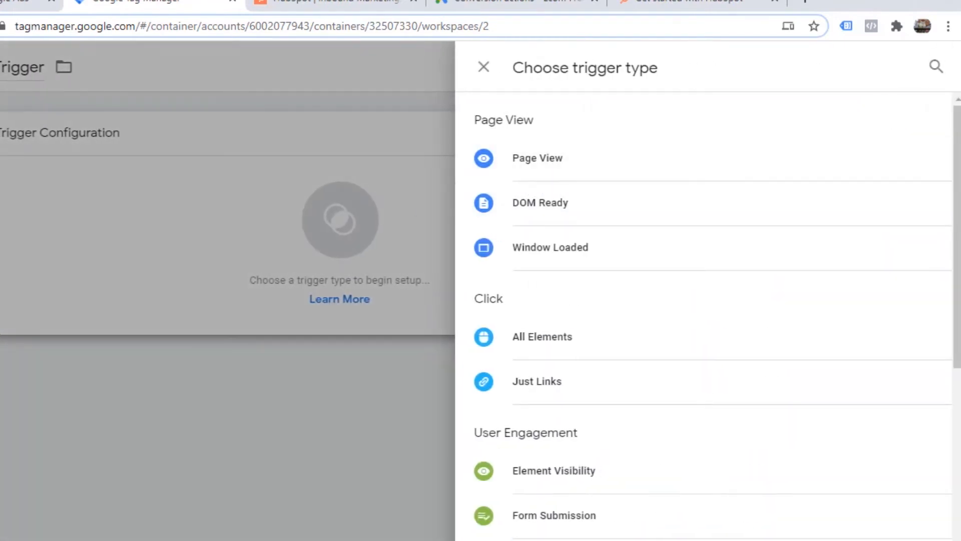
left_click(91, 221)
left_click(142, 72)
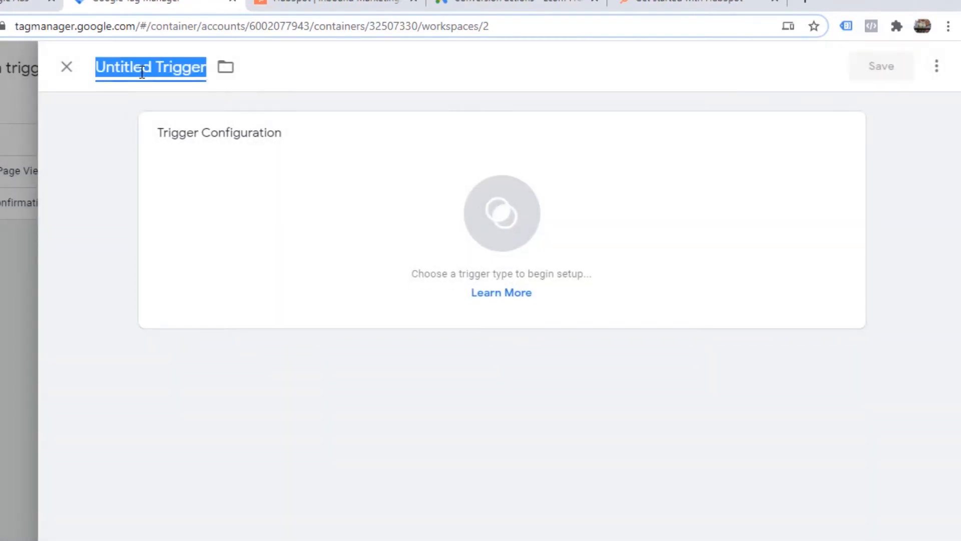
type("C")
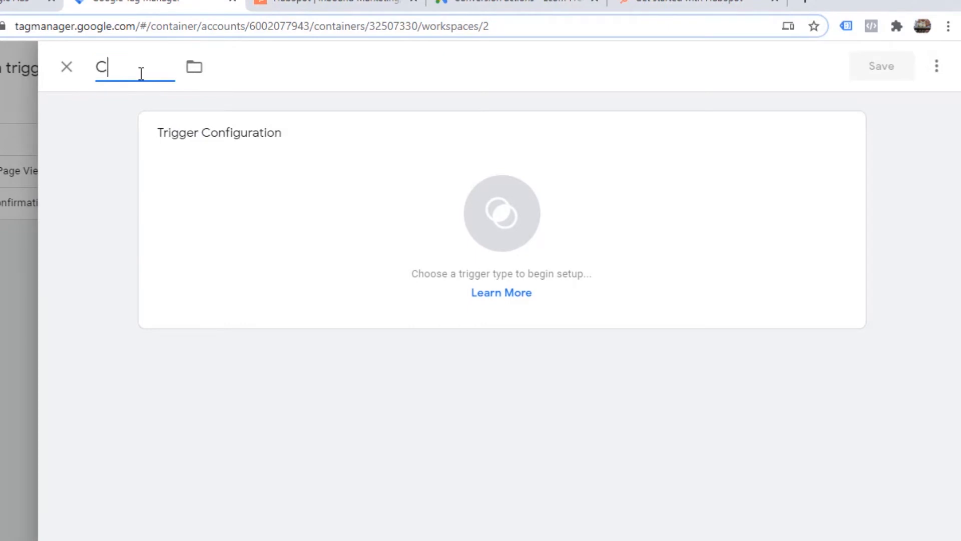
type("reate Free Acco")
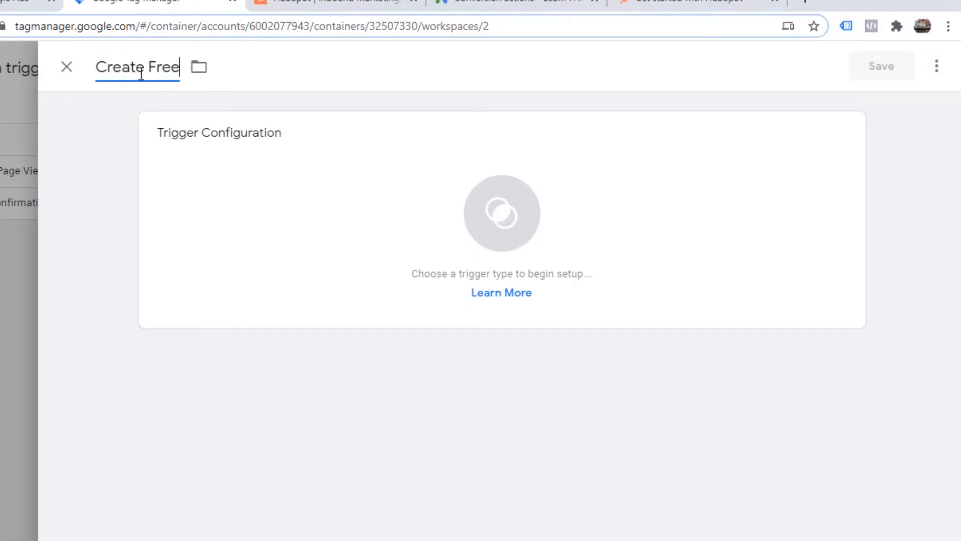
type("unt")
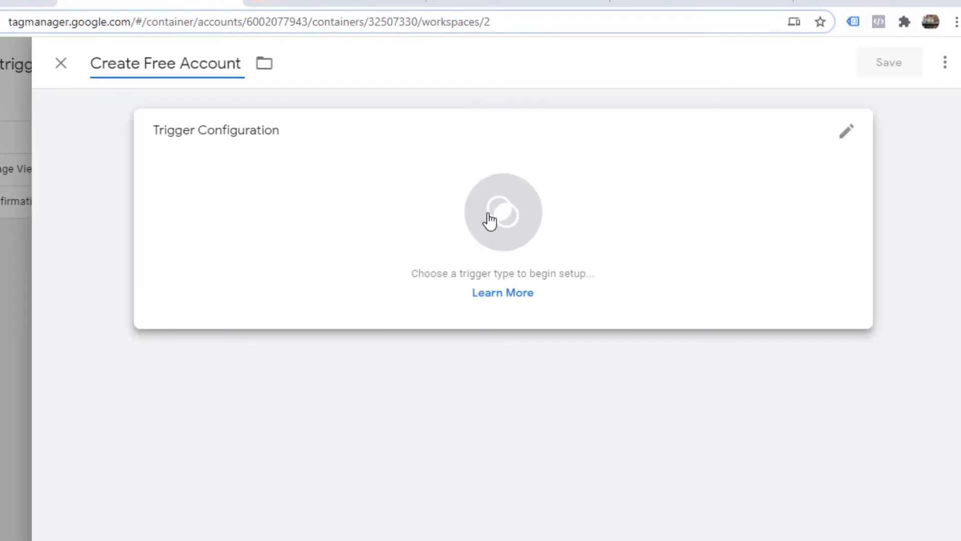
Make the Create Free Account trigger a Page View trigger that fires on Some Page Views.
left_click(494, 217)
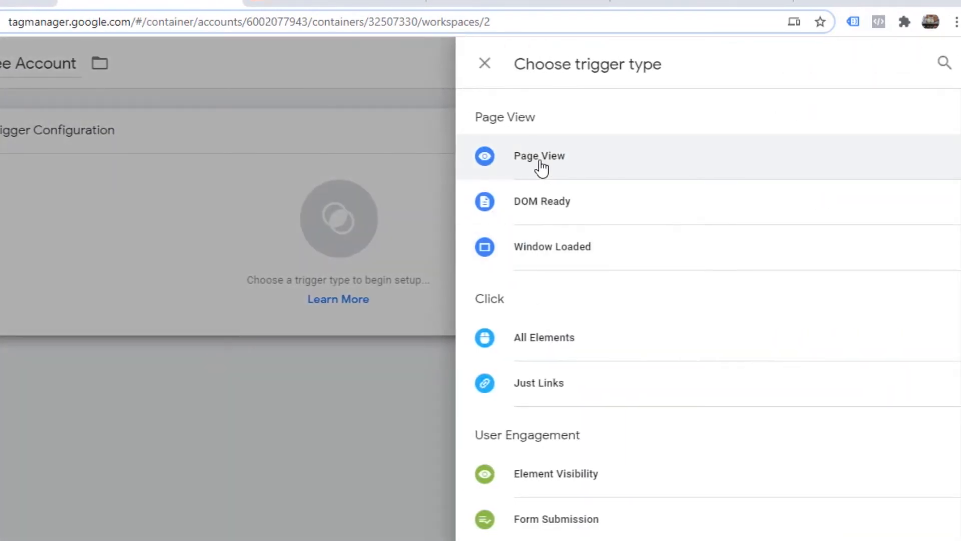
left_click(541, 166)
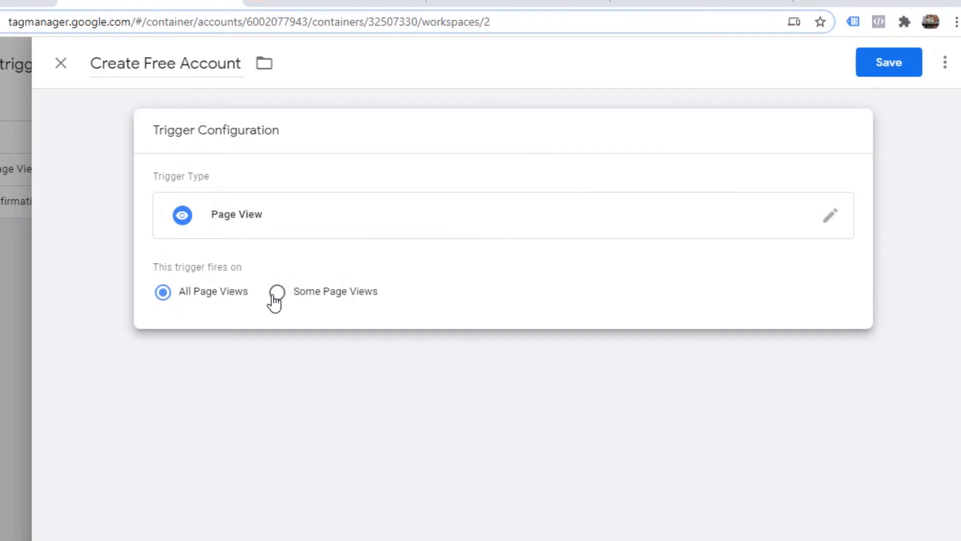
left_click(276, 293)
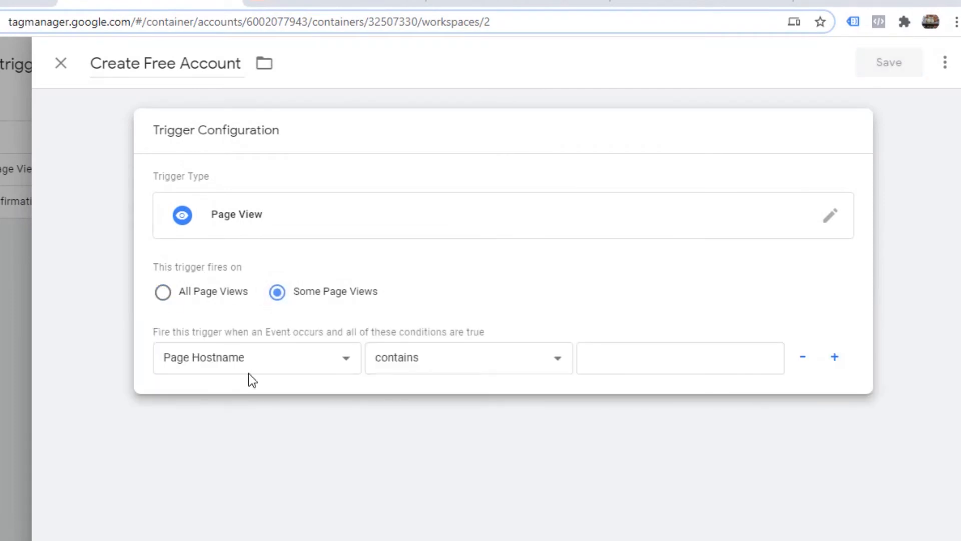
Set the trigger's firing condition to Page URL contains /signup and save the trigger.
left_click(290, 358)
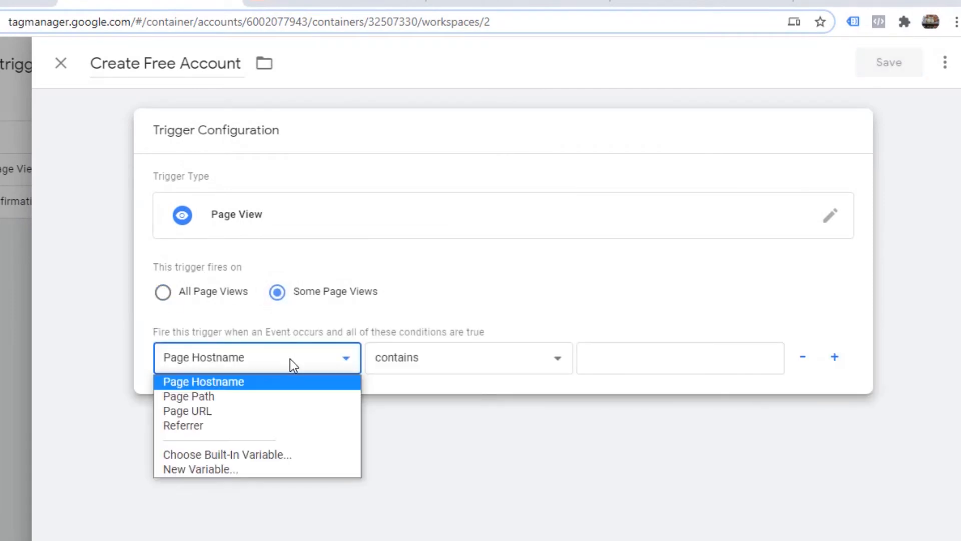
left_click(245, 410)
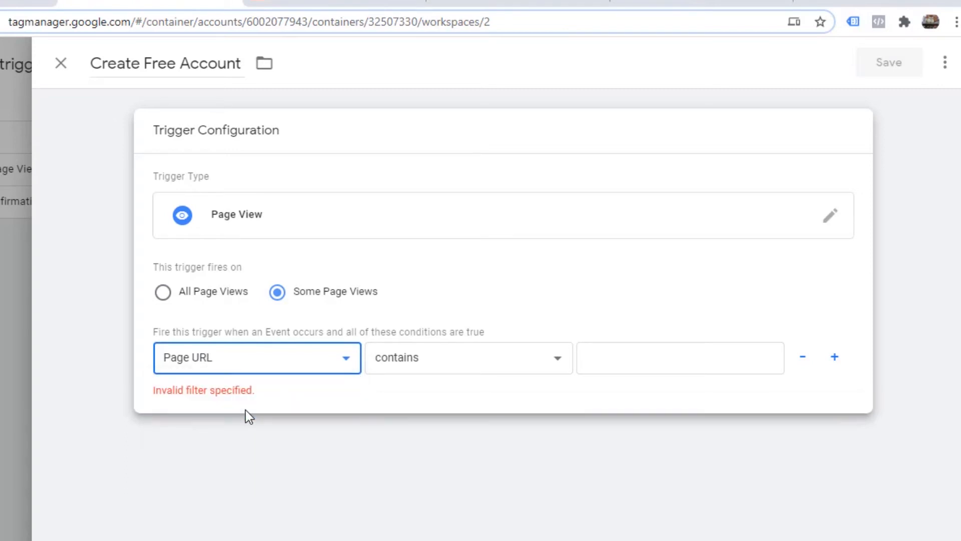
left_click(234, 361)
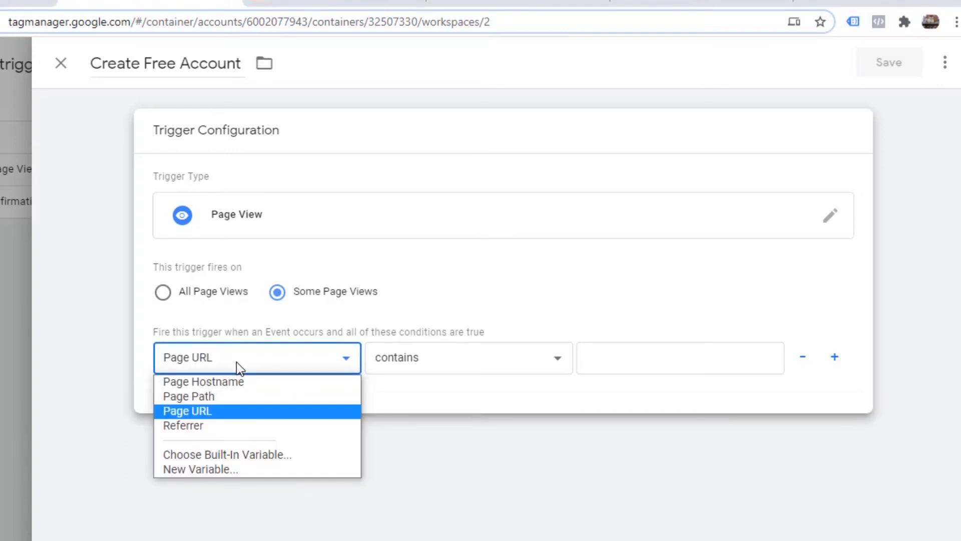
left_click(214, 407)
left_click(642, 364)
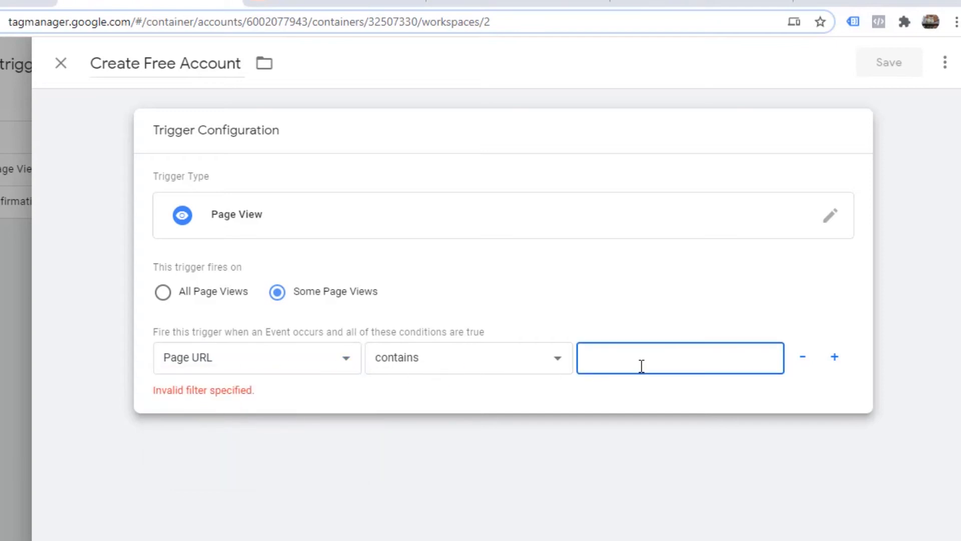
type("/signup")
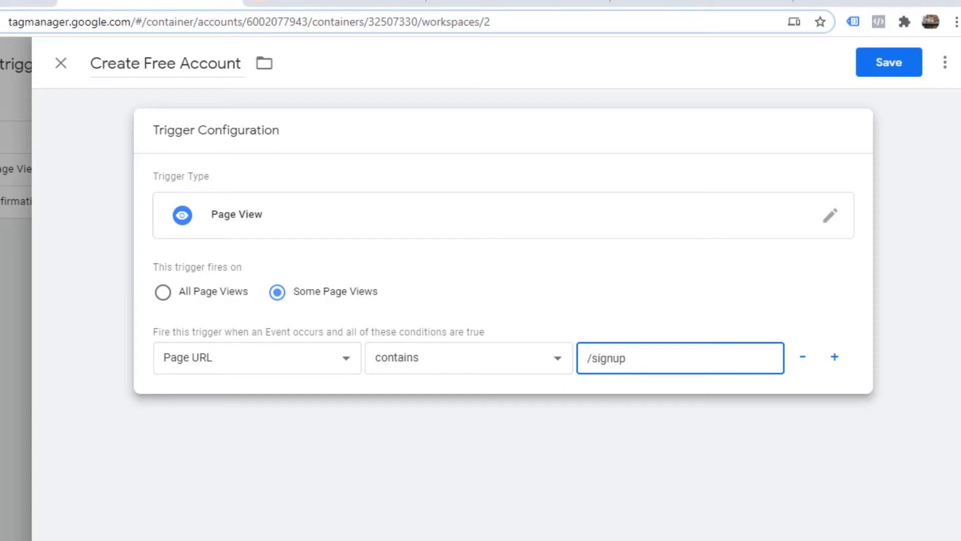
left_click(889, 66)
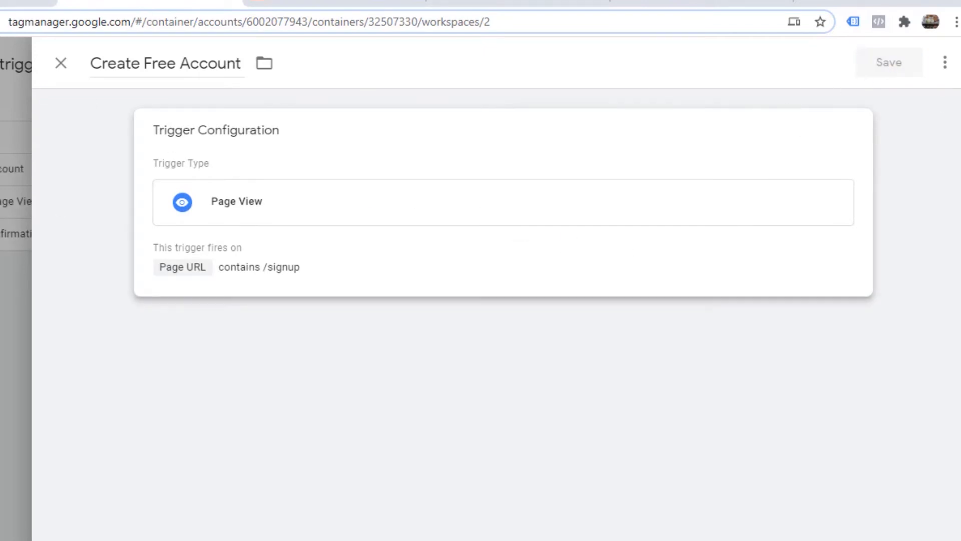
Review the conversion tag's configuration and firing trigger, and save the tag.
scroll(343, 365, "down", 1)
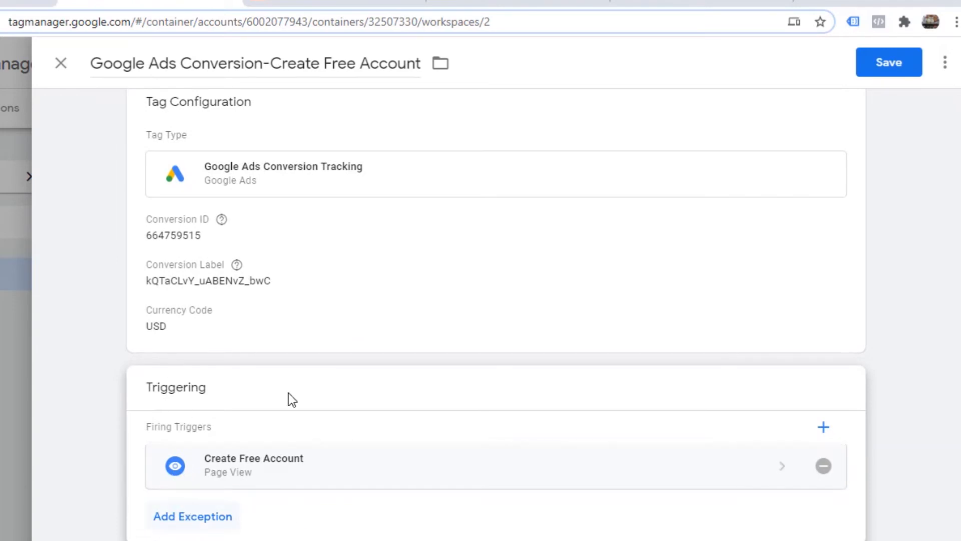
scroll(562, 294, "up", 1)
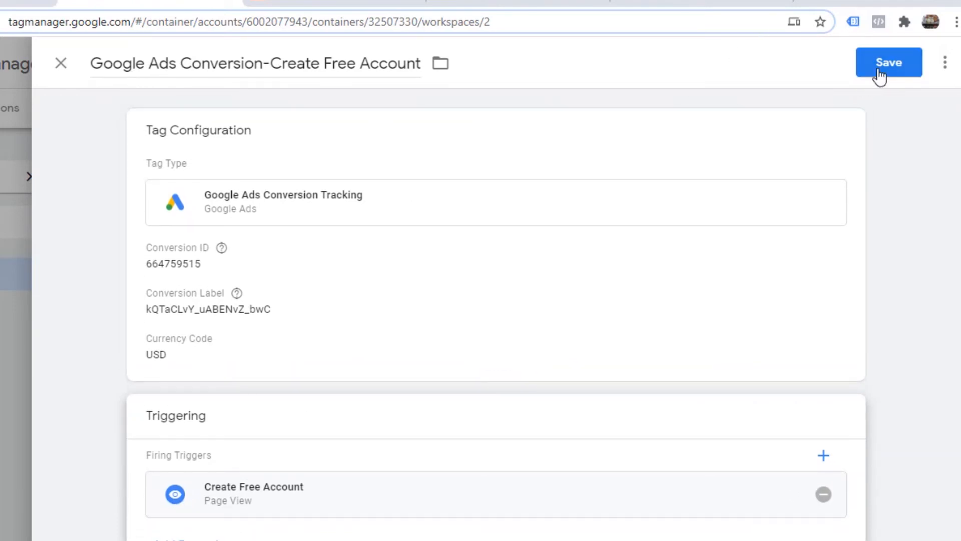
left_click(893, 65)
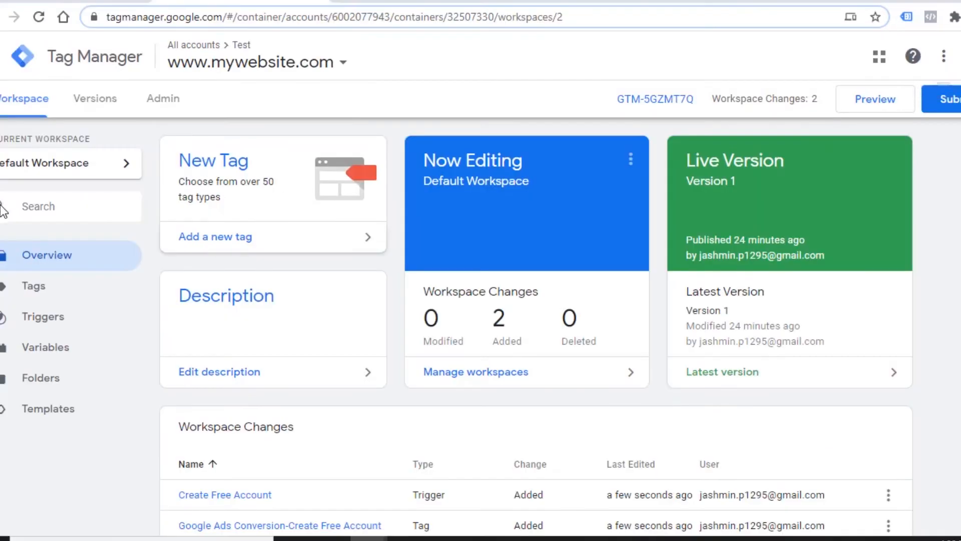
Review the workspace changes and the tags list, and check the tag setup instructions in Google Ads.
scroll(14, 245, "down", 1)
scroll(957, 245, "up", 1)
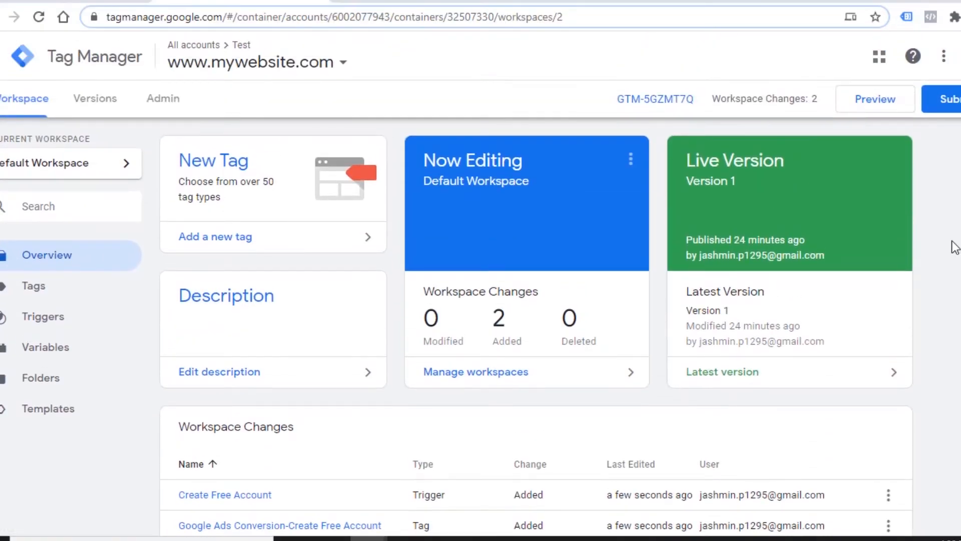
left_click(45, 289)
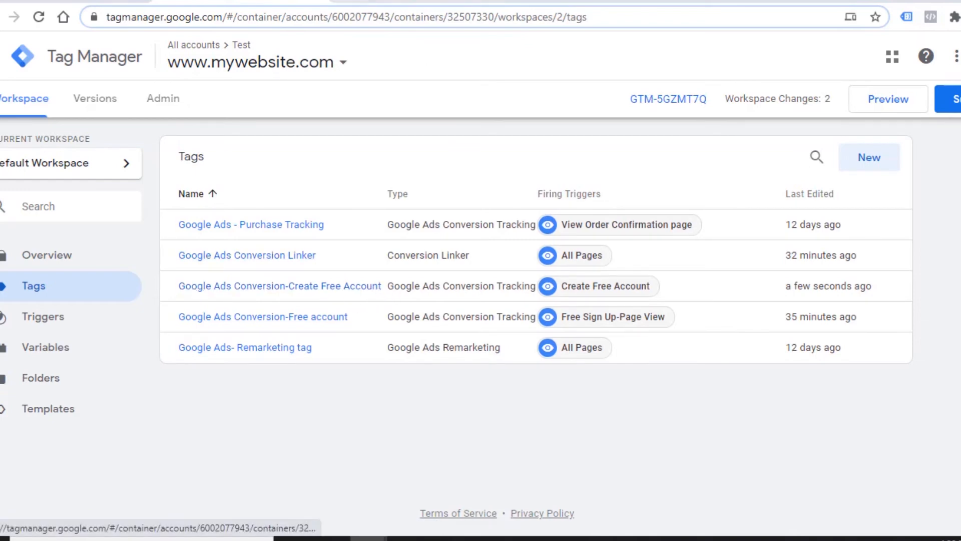
left_click(90, 1)
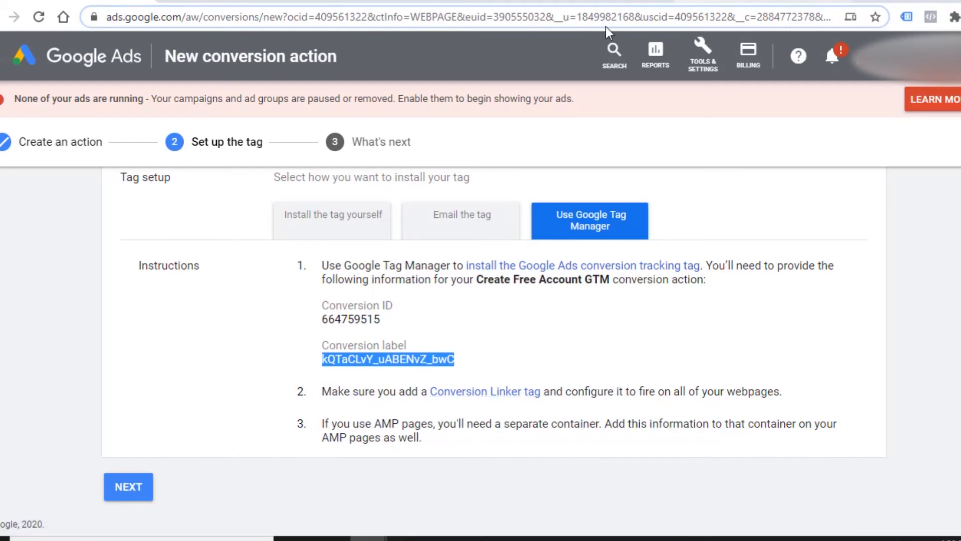
Return to the Tag Manager workspace and start a new tag named Google Ads Conversion Linker.
left_click(214, 1)
left_click(33, 101)
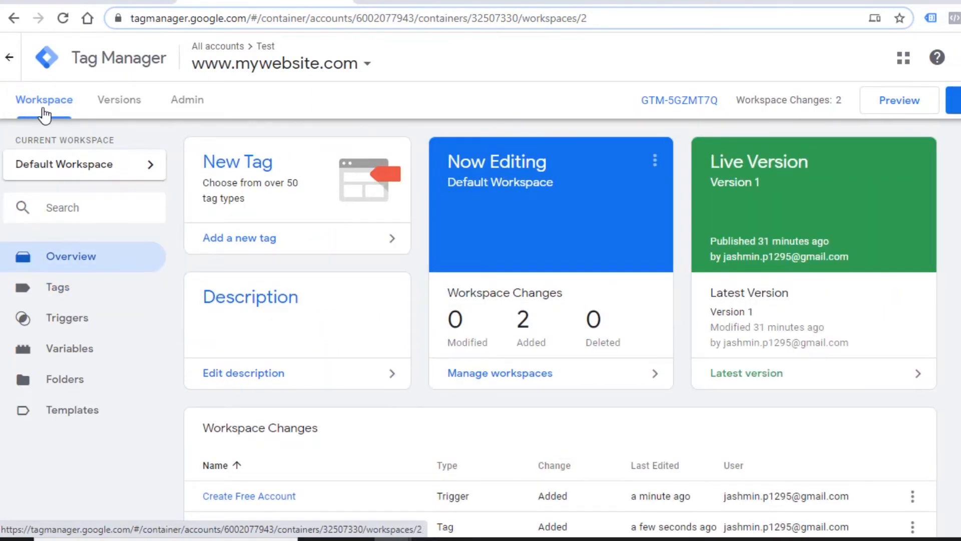
left_click(371, 247)
left_click(270, 59)
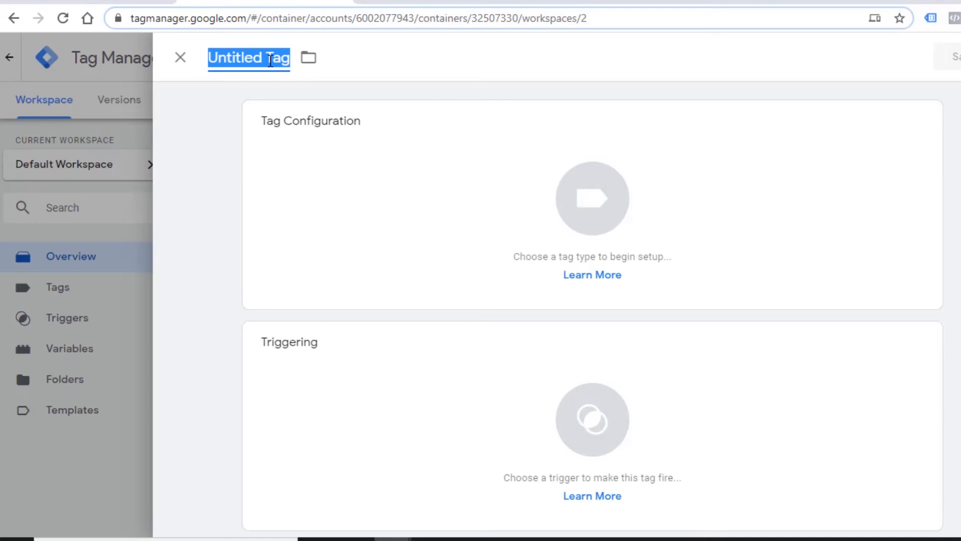
type("Googl")
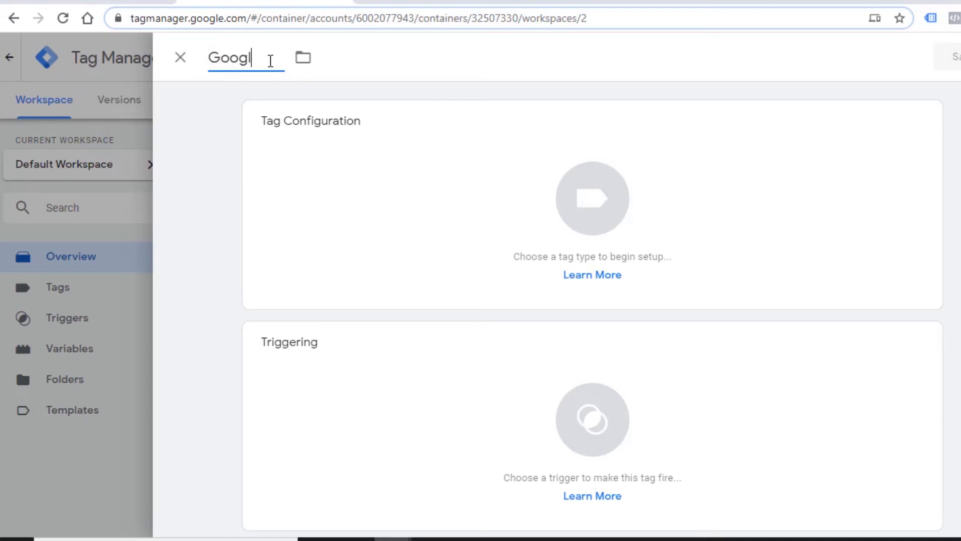
type("e Ads C")
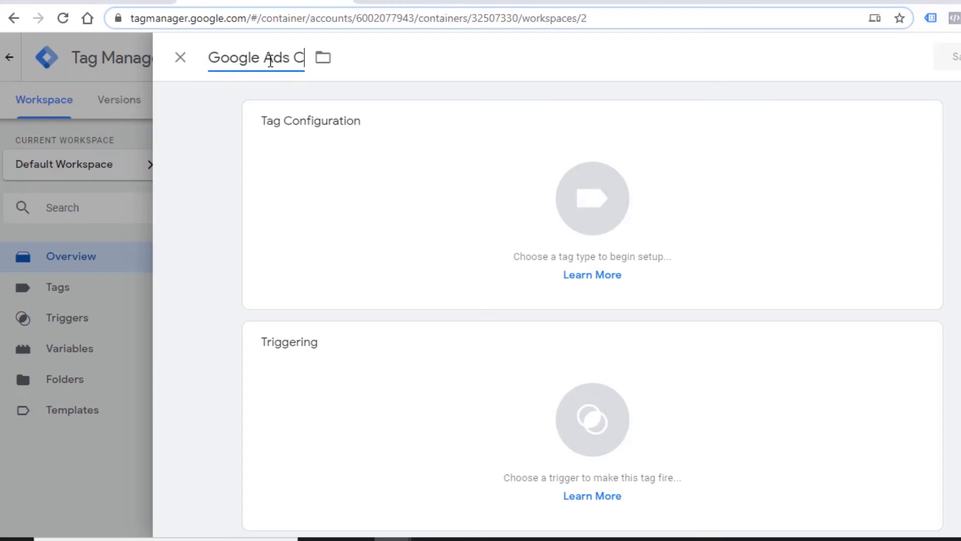
type("onver")
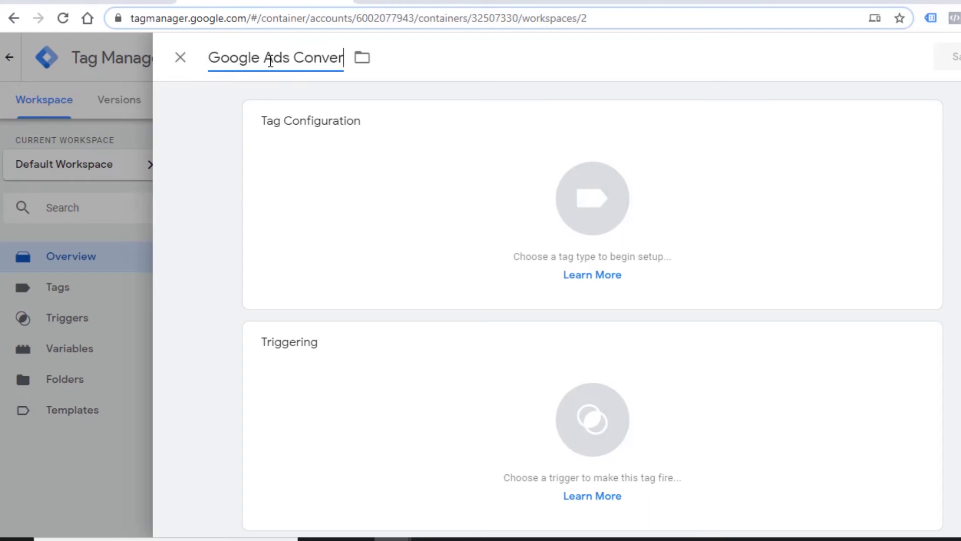
type("sion Linker")
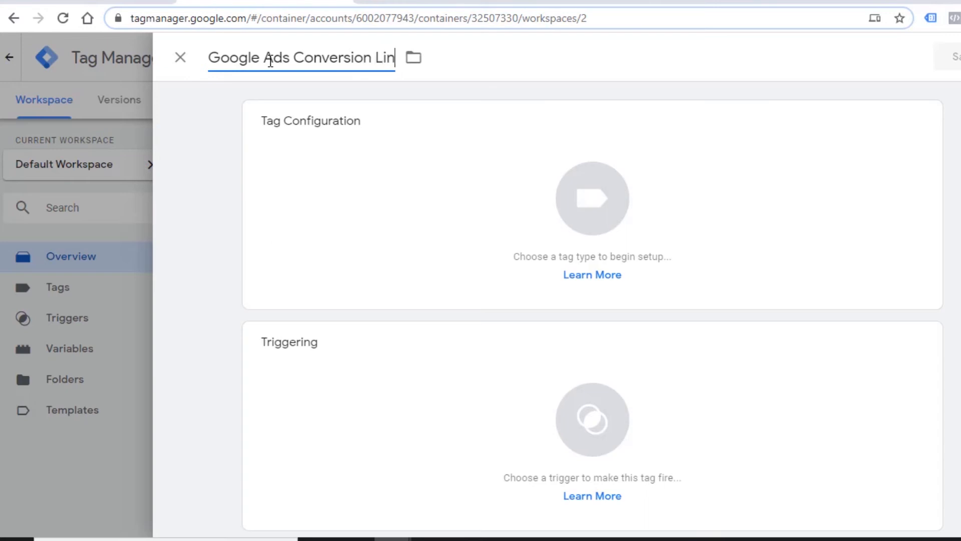
Set the new tag's type to Conversion Linker.
left_click(588, 200)
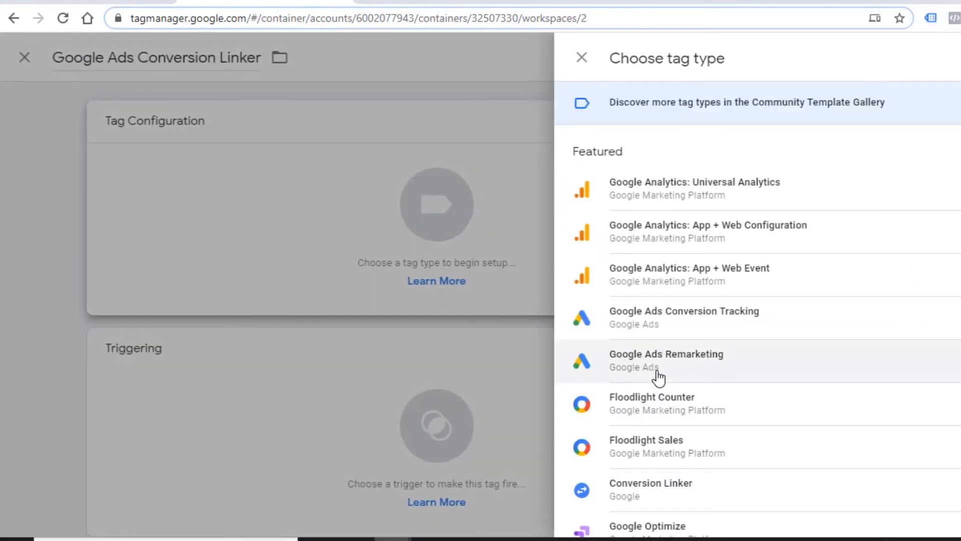
scroll(658, 378, "down", 2)
scroll(658, 378, "down", 2)
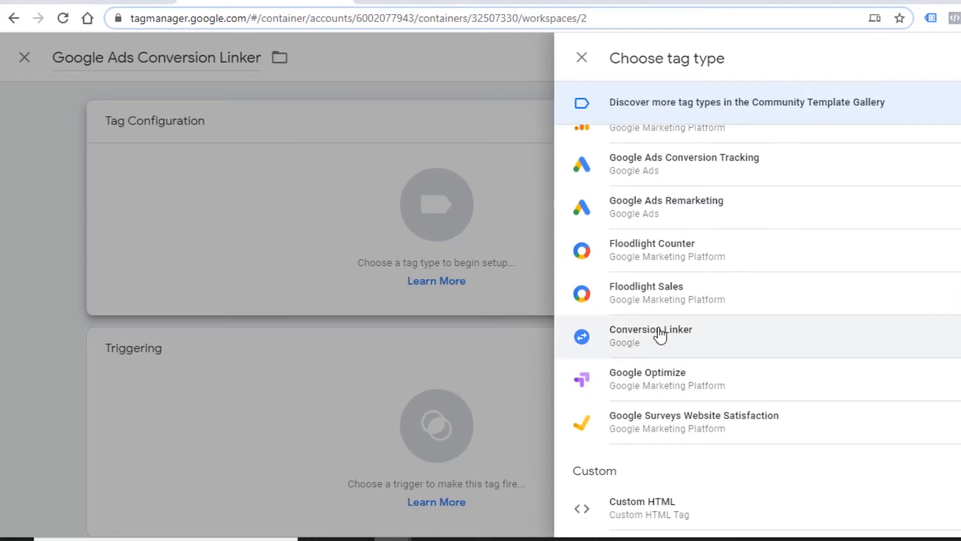
left_click(661, 336)
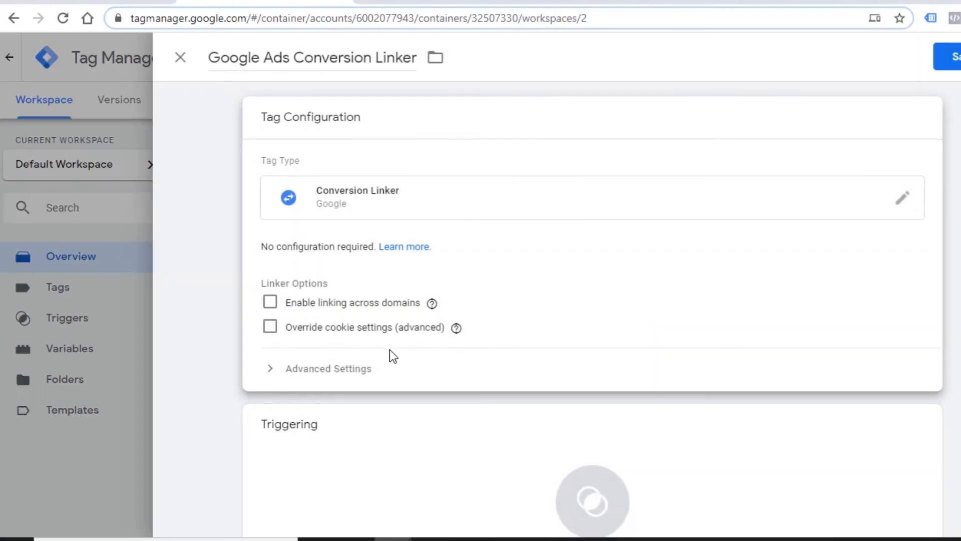
Make the linker tag fire on All Pages and save it as Google Ads Conversion Linker 1.
scroll(389, 349, "down", 1)
scroll(394, 320, "down", 2)
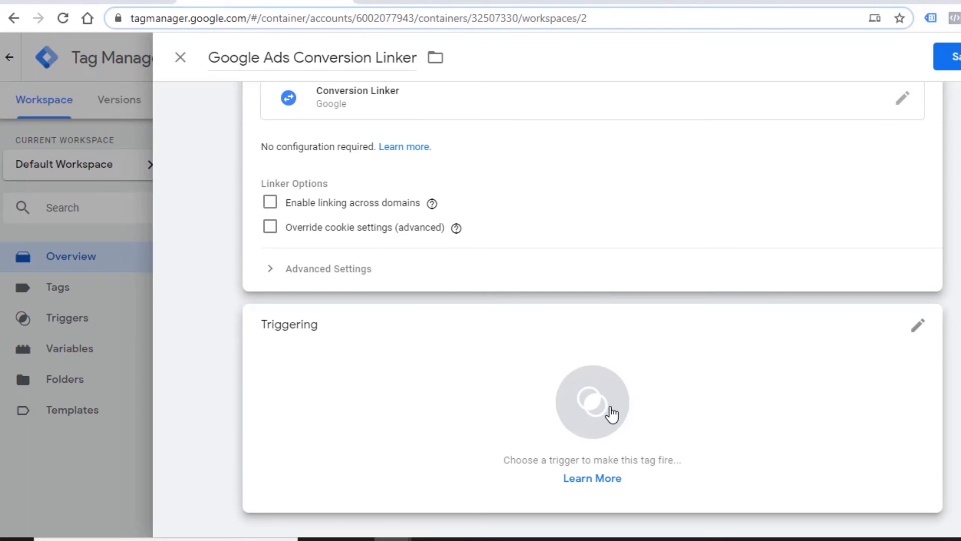
left_click(604, 414)
left_click(604, 413)
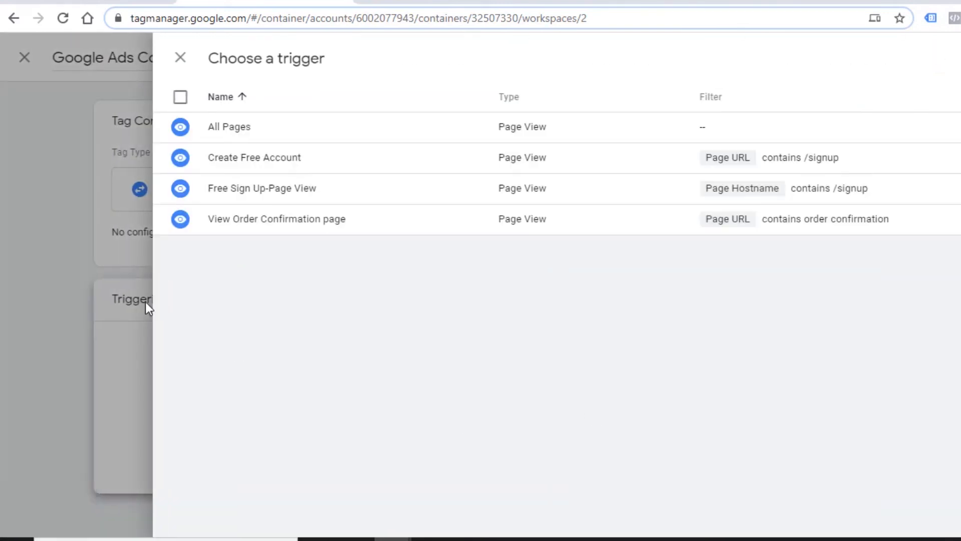
left_click(226, 131)
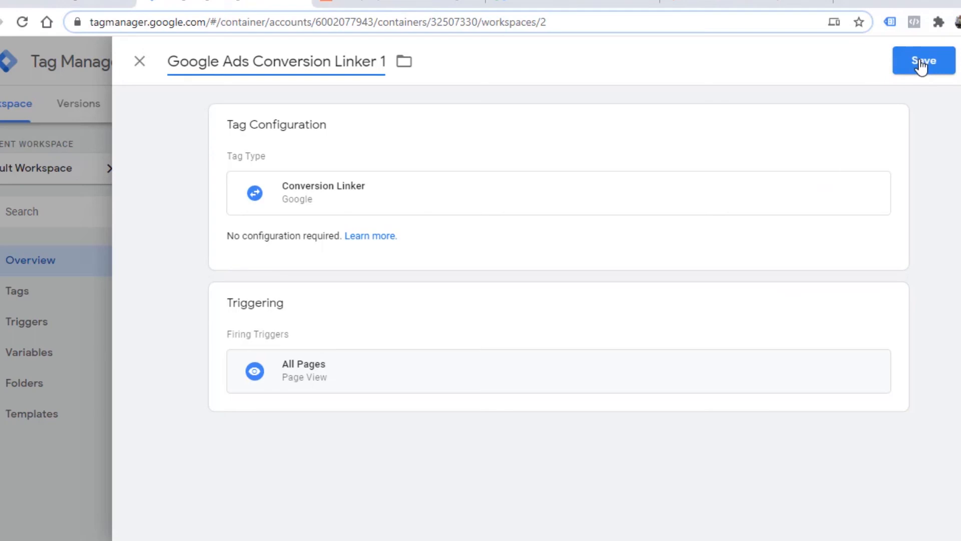
left_click(921, 64)
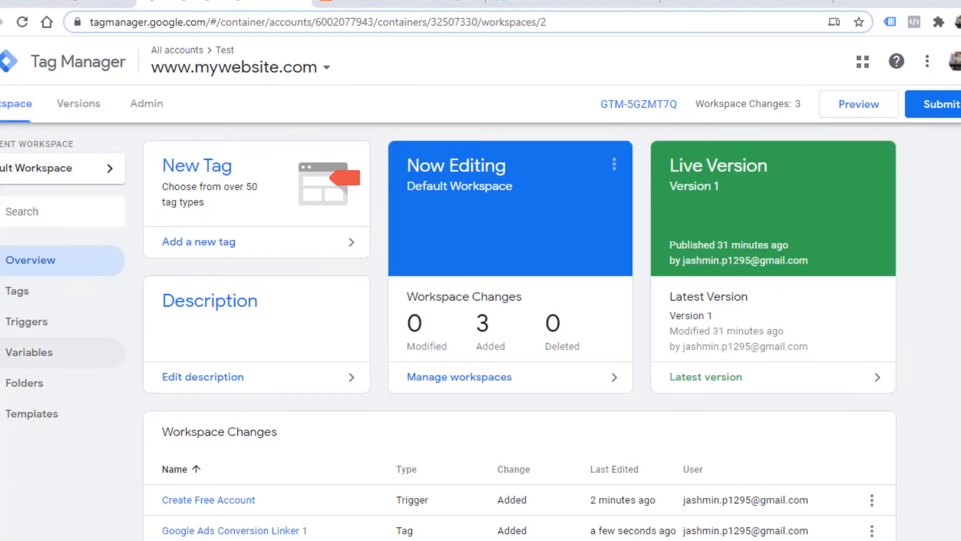
Review the workspace changes and open the list of tags to check their firing triggers.
scroll(740, 456, "down", 3)
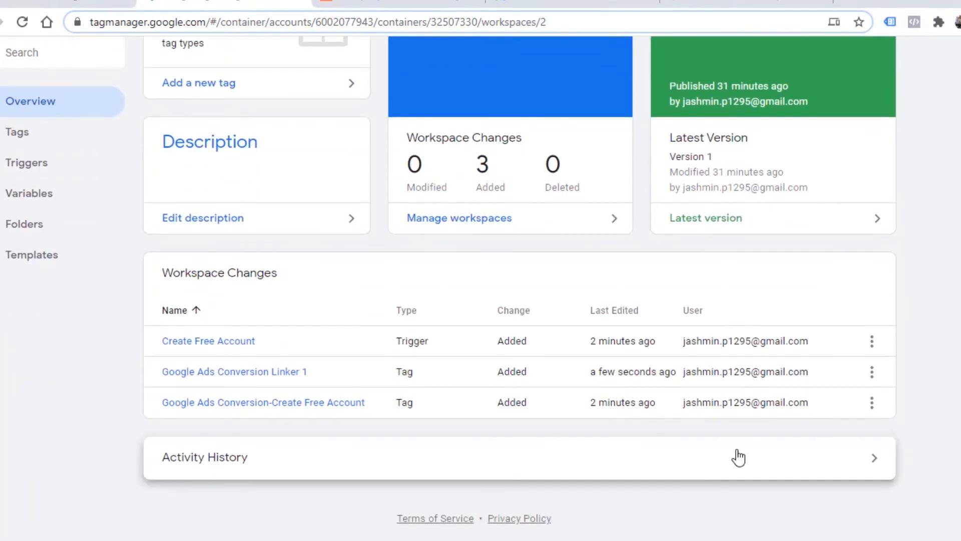
left_click(48, 141)
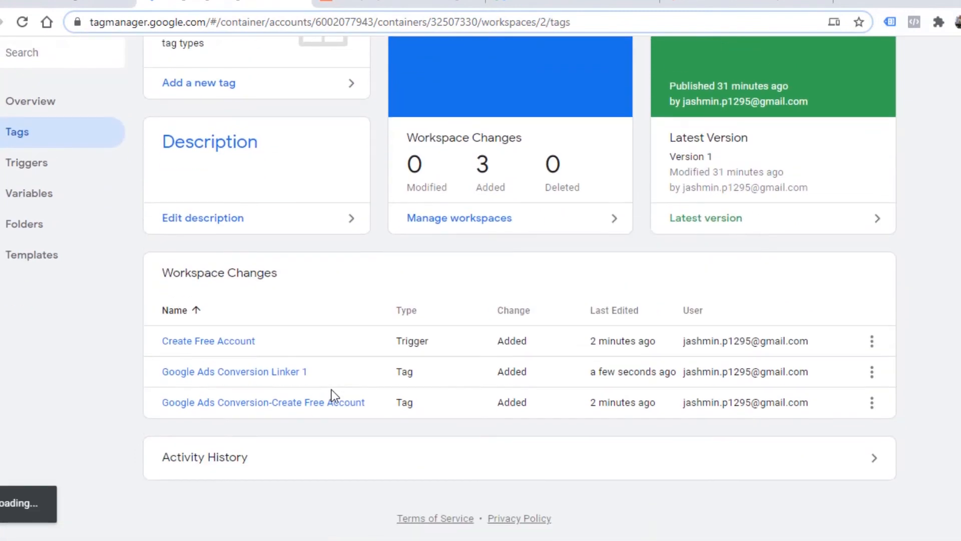
left_click(15, 132)
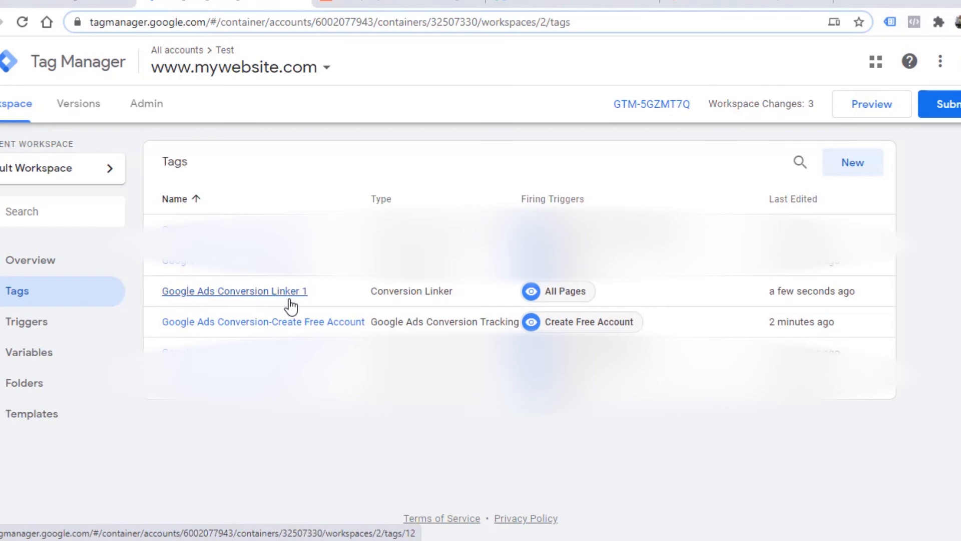
Switch to Google Ads and finish the Create Free Account GTM conversion action, returning to the conversion actions list.
left_click(42, 5)
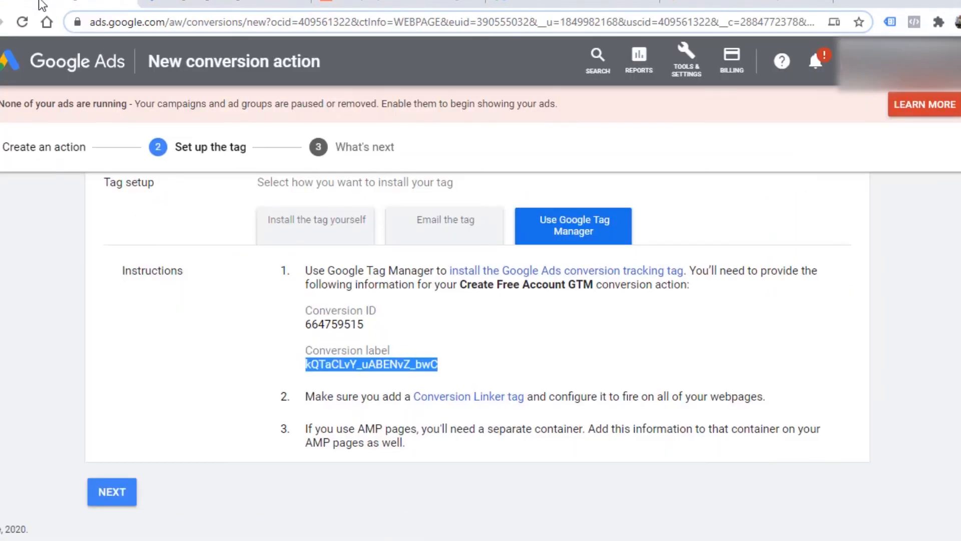
left_click(118, 496)
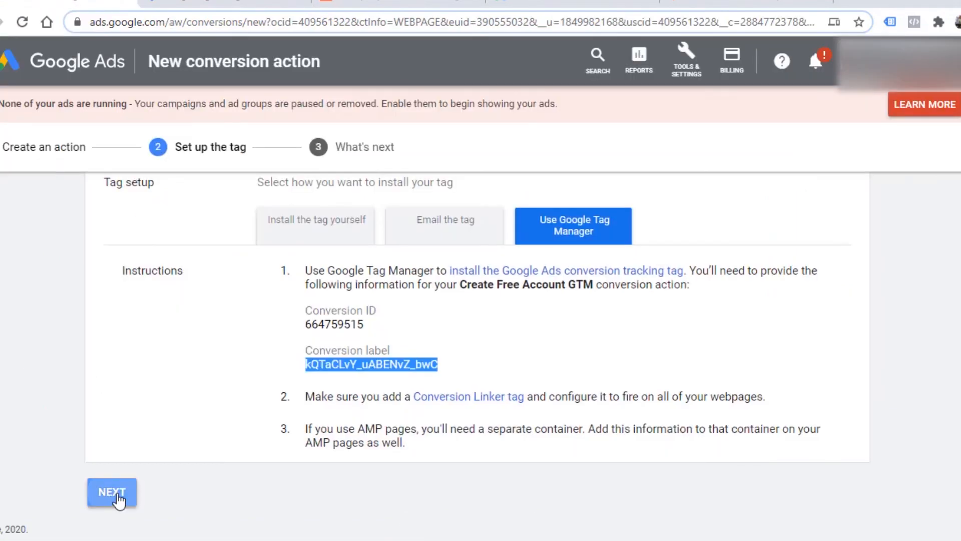
left_click(115, 420)
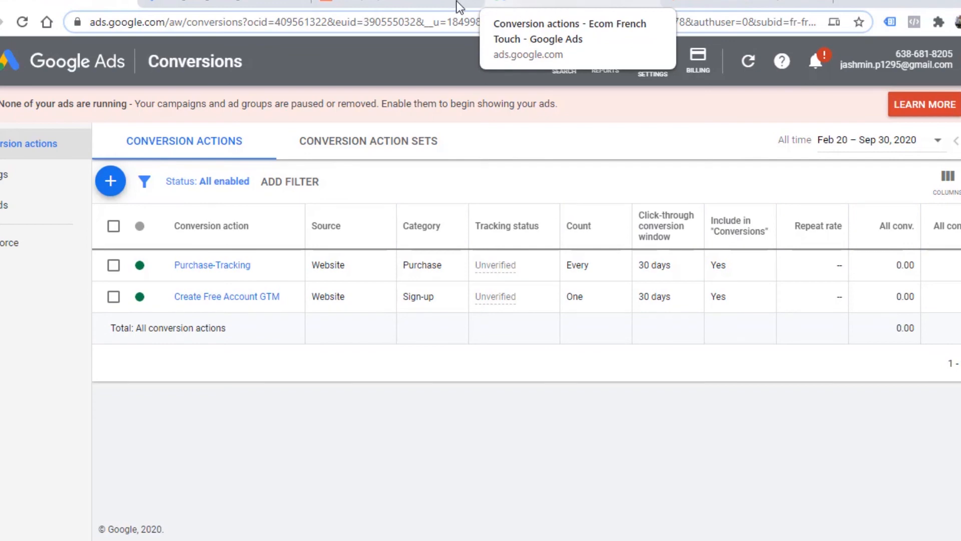
Switch back to Tag Manager and start preview mode for the Default Workspace.
left_click(172, 1)
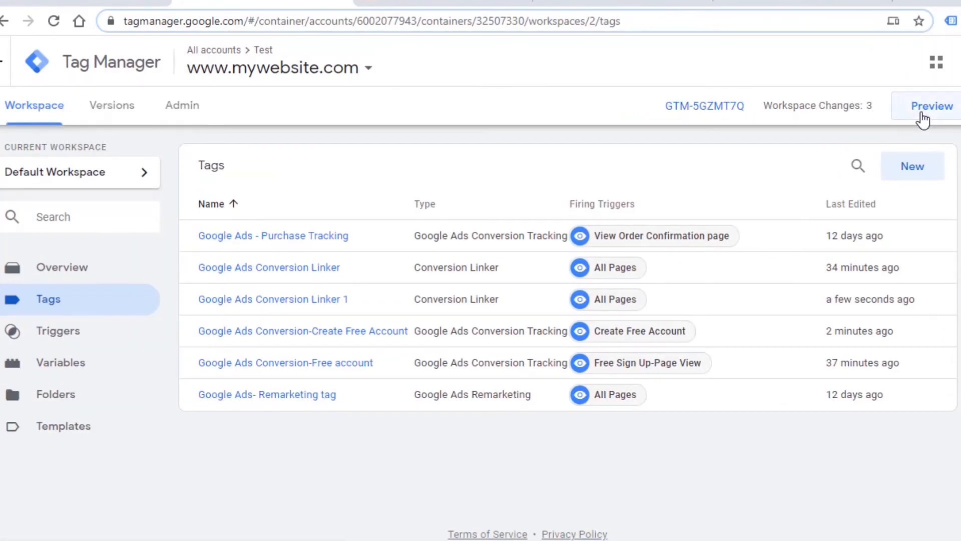
left_click(922, 119)
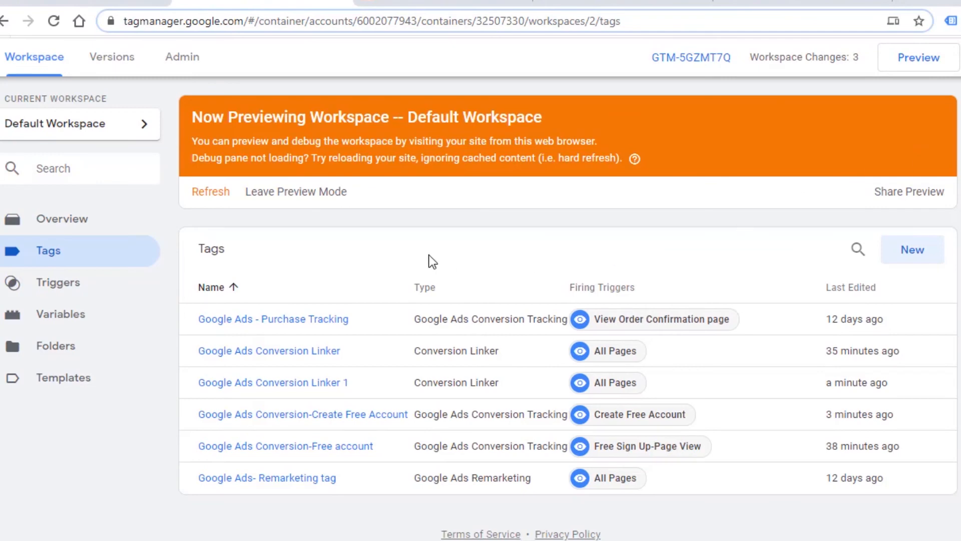
left_click(788, 2)
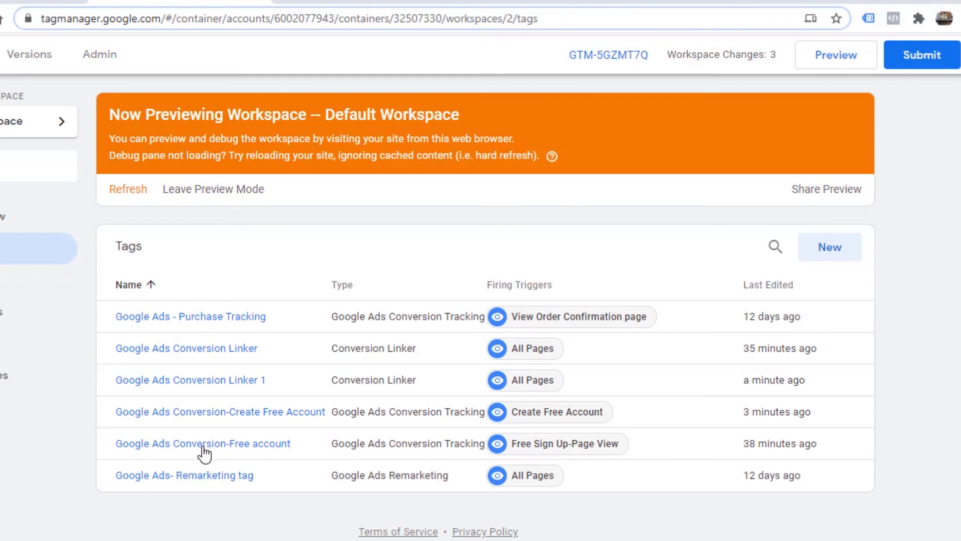
Submit the workspace changes with the version name Google Ads Conversion and publish them to the Live environment.
left_click(922, 59)
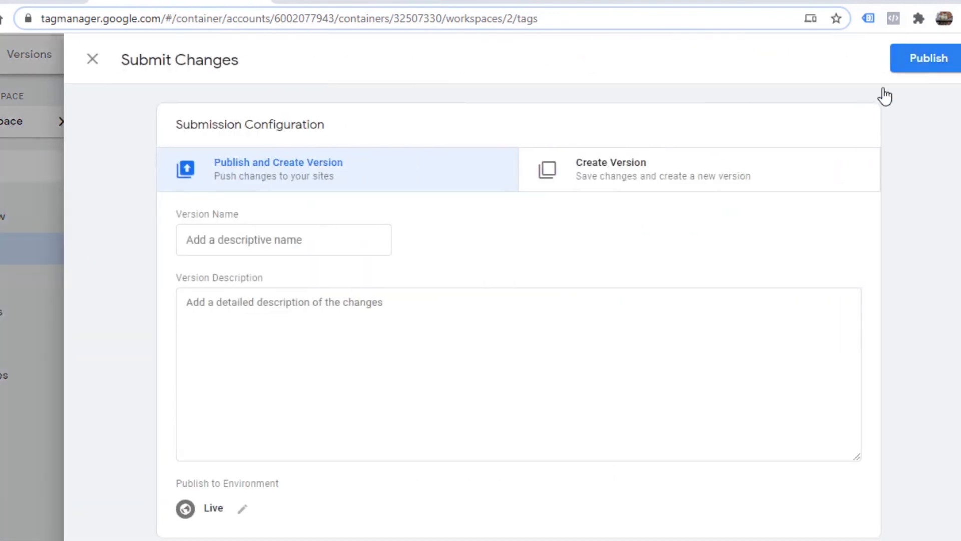
left_click(279, 250)
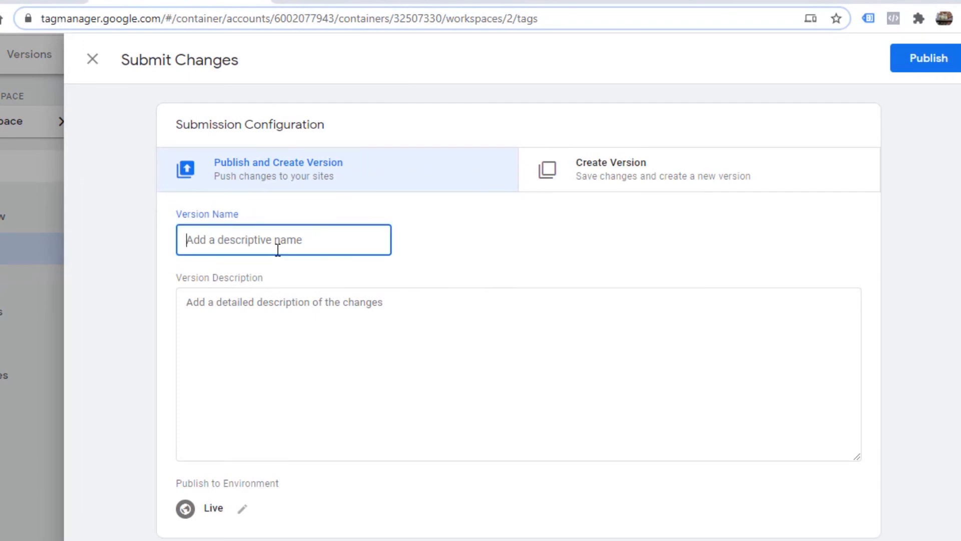
type("Google Ads Conversion")
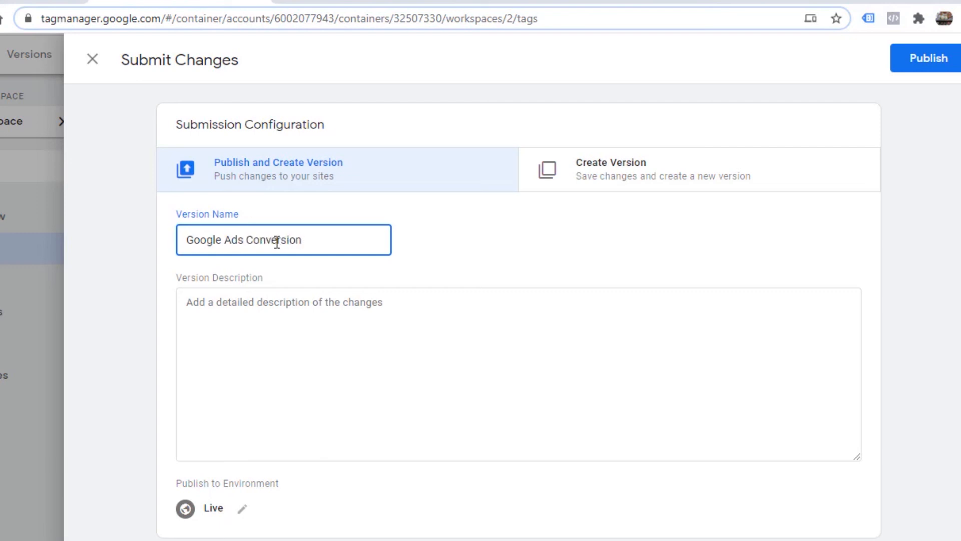
scroll(335, 339, "down", 5)
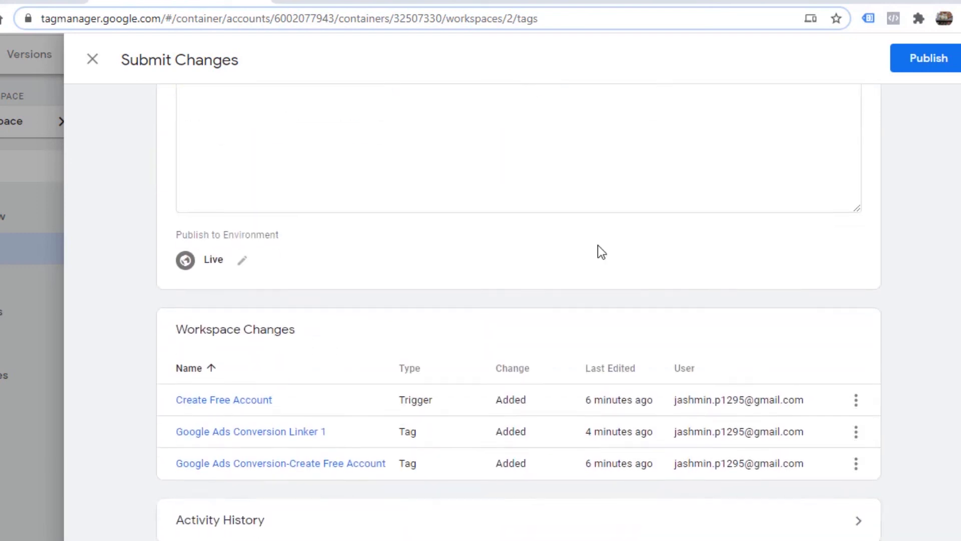
scroll(597, 244, "up", 5)
left_click(901, 66)
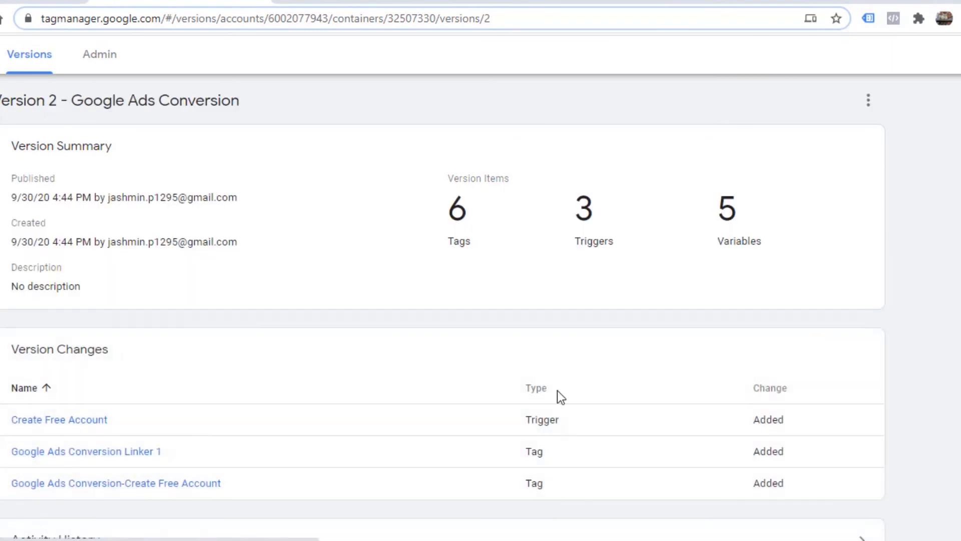
Examine the published version's summary, changes, tags, triggers and variables, and return to the workspace.
scroll(591, 330, "down", 2)
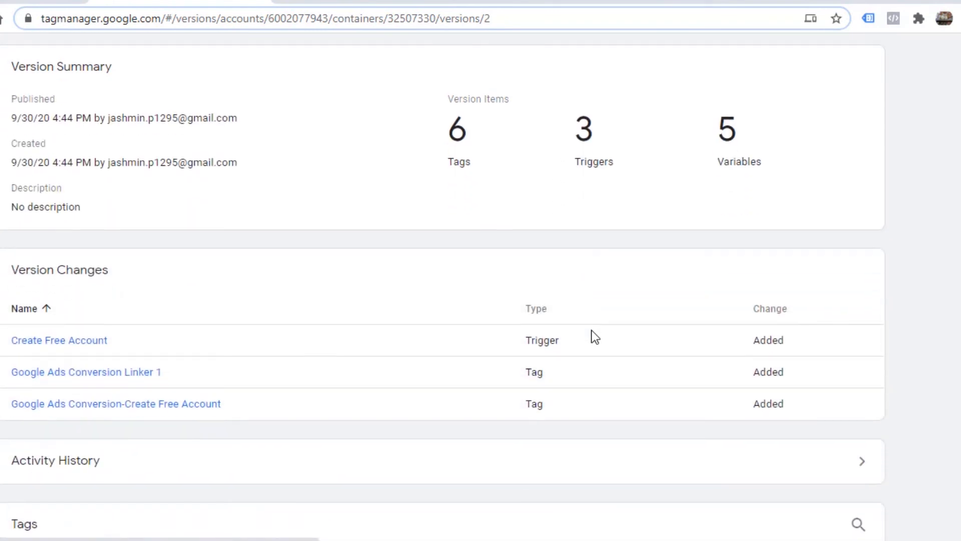
scroll(591, 330, "down", 3)
scroll(591, 330, "up", 3)
scroll(591, 331, "down", 6)
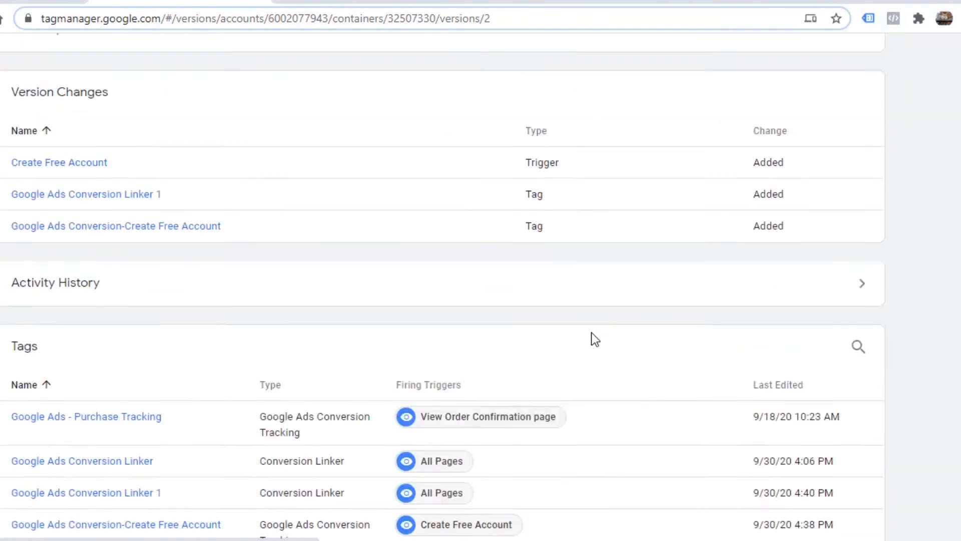
scroll(591, 333, "up", 6)
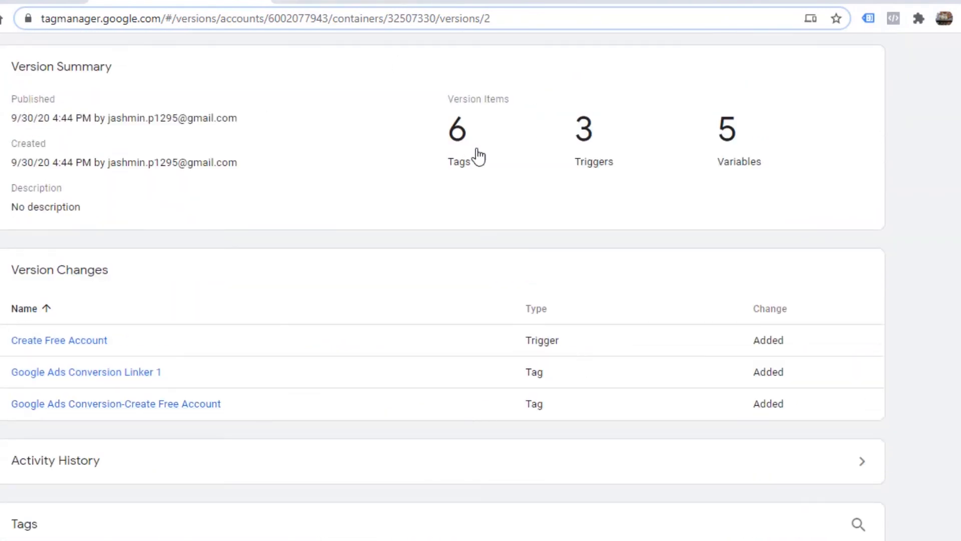
scroll(566, 368, "down", 8)
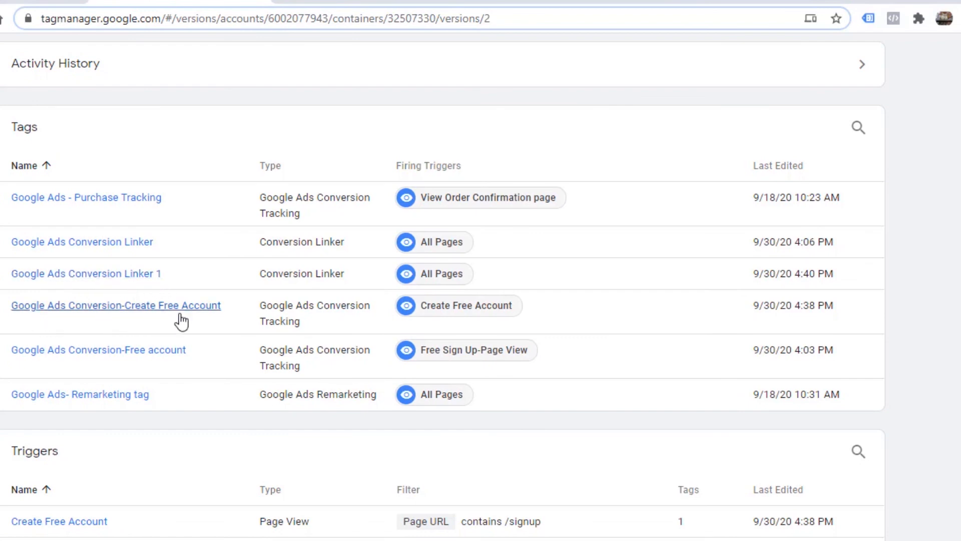
scroll(798, 369, "down", 5)
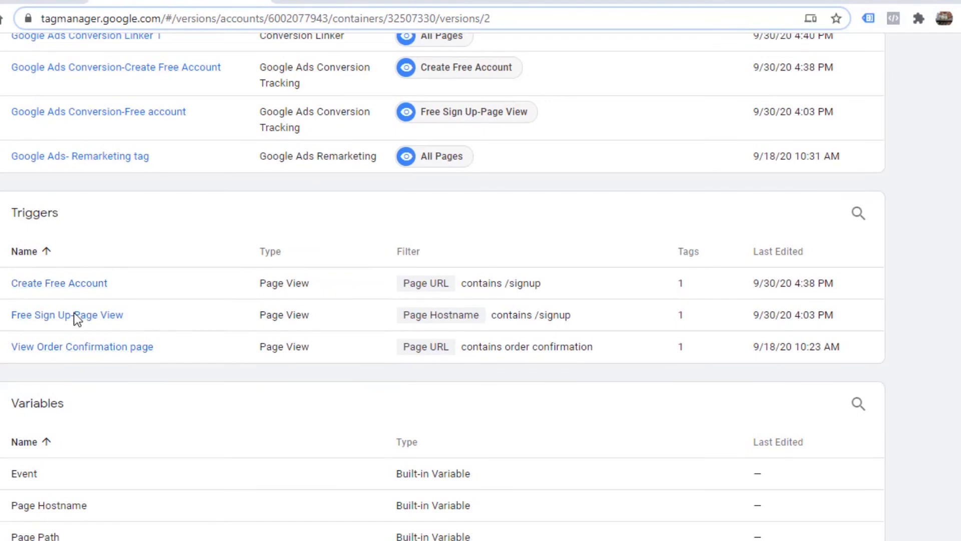
scroll(950, 397, "down", 4)
scroll(820, 409, "up", 15)
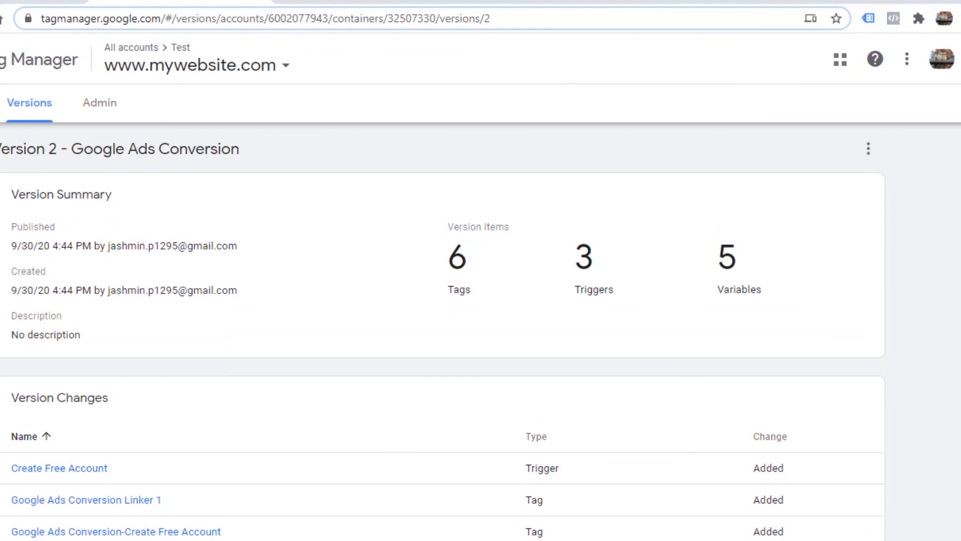
left_click(1, 102)
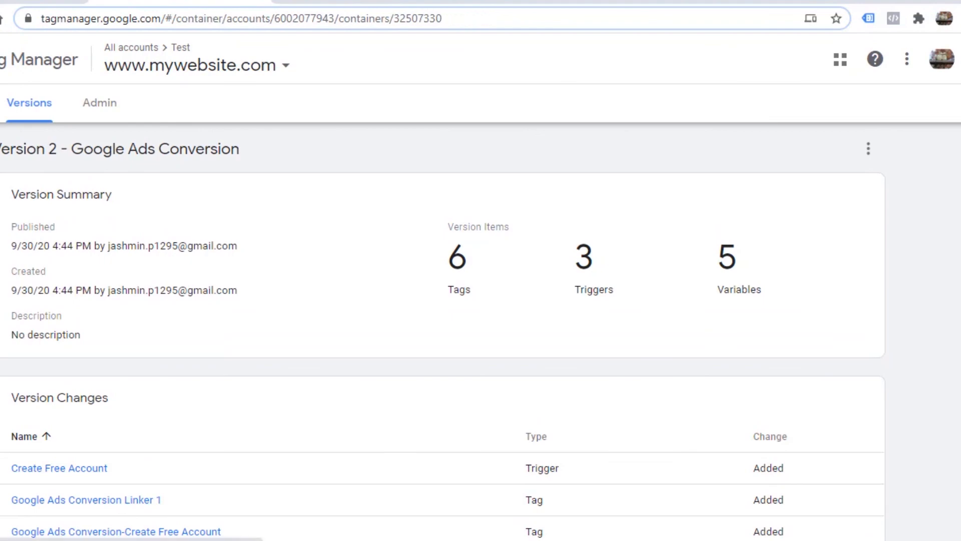